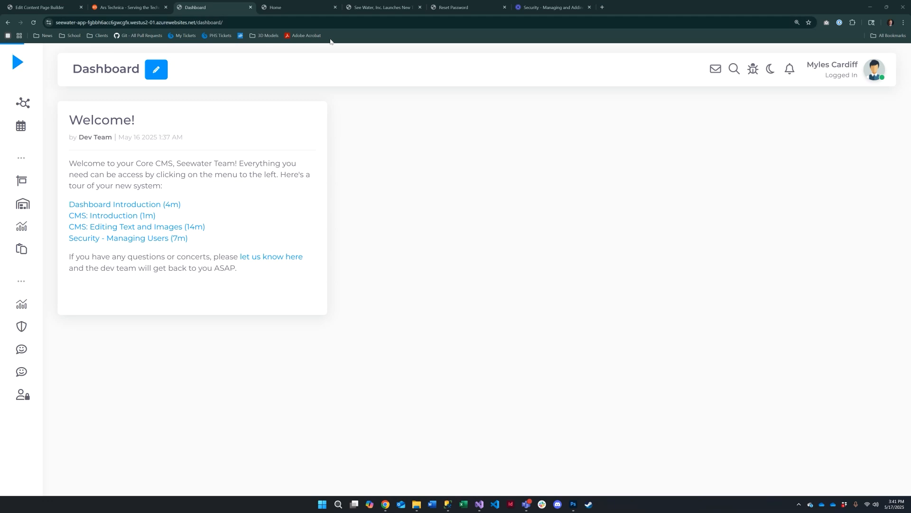
Step: Look at the latest news articles on the website's home page and the welcome post on the dashboard
mouse_move(36, 186)
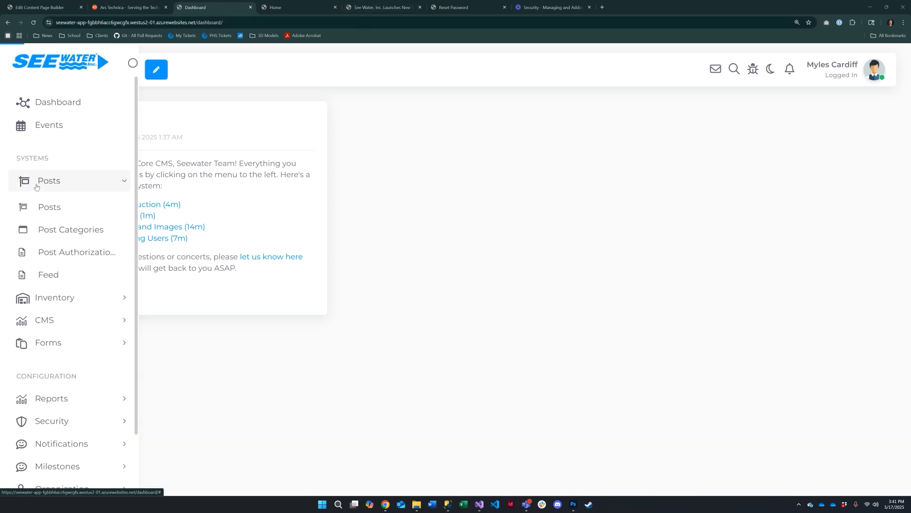
click(63, 185)
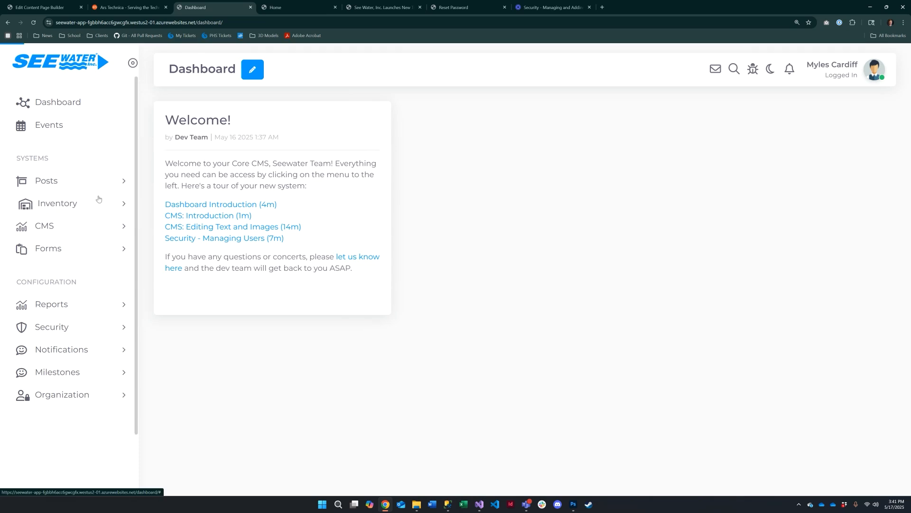
click(372, 10)
click(277, 9)
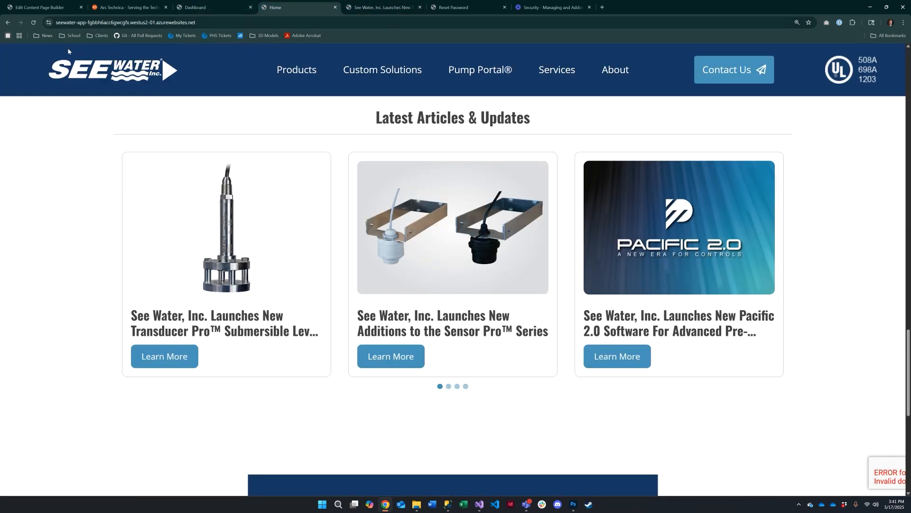
scroll(332, 233, up, 1)
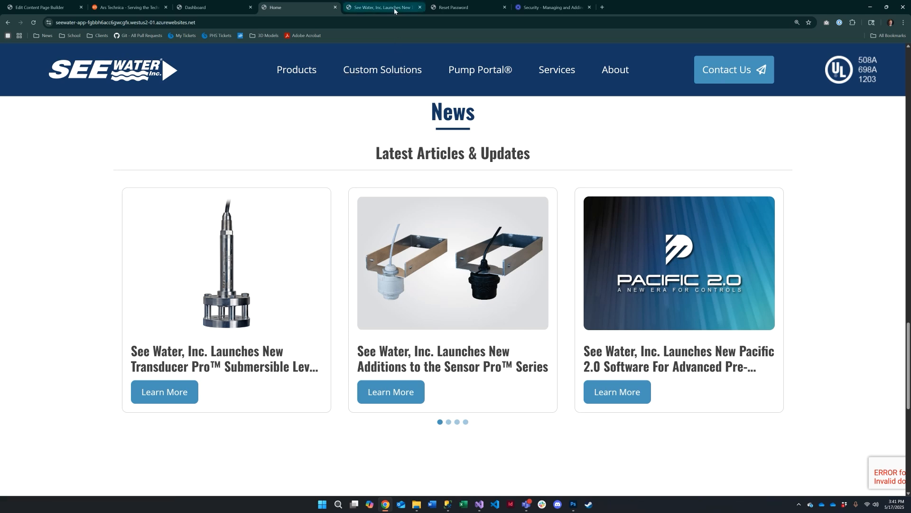
click(234, 2)
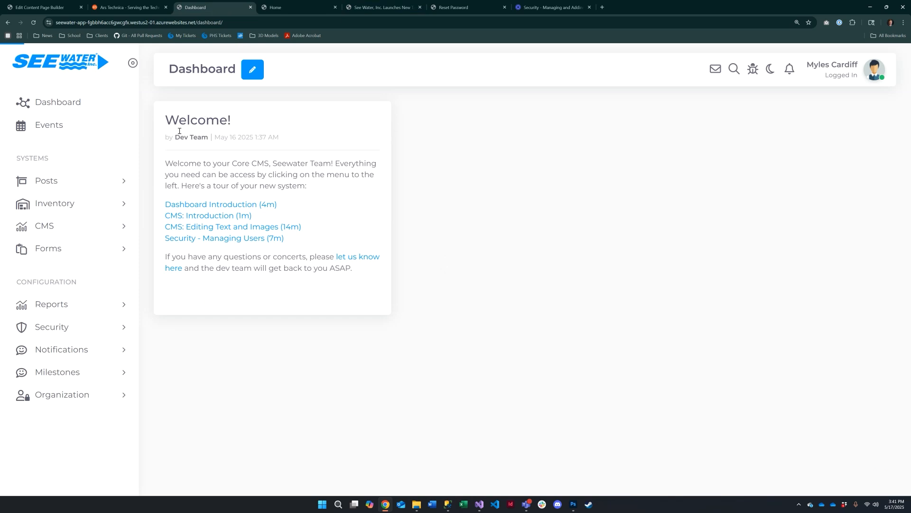
mouse_move(184, 160)
mouse_down()
mouse_move(208, 169)
mouse_move(195, 166)
mouse_up()
Step: Open the list of existing posts in the Posts system
click(52, 188)
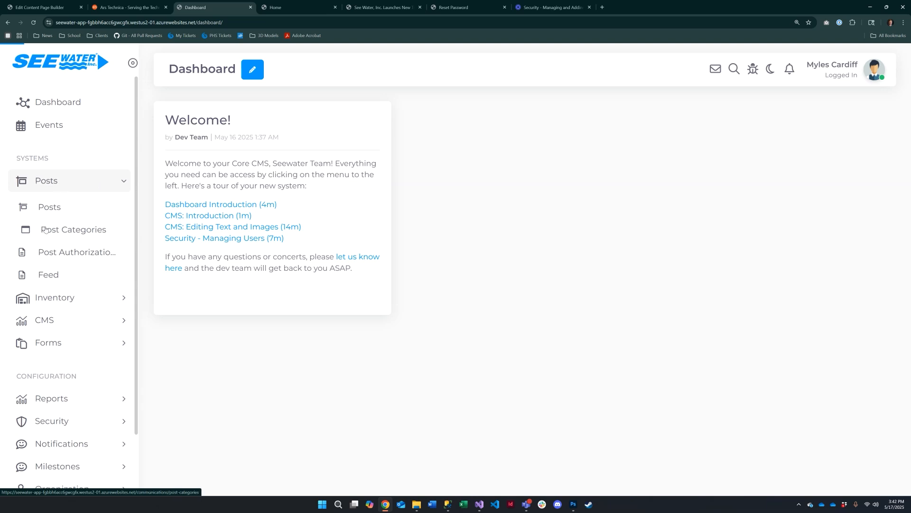
click(60, 183)
click(61, 184)
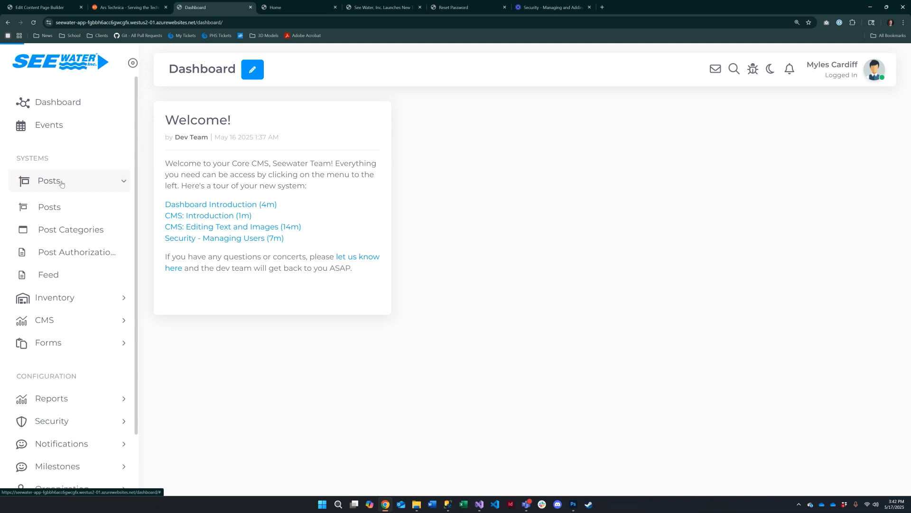
click(50, 209)
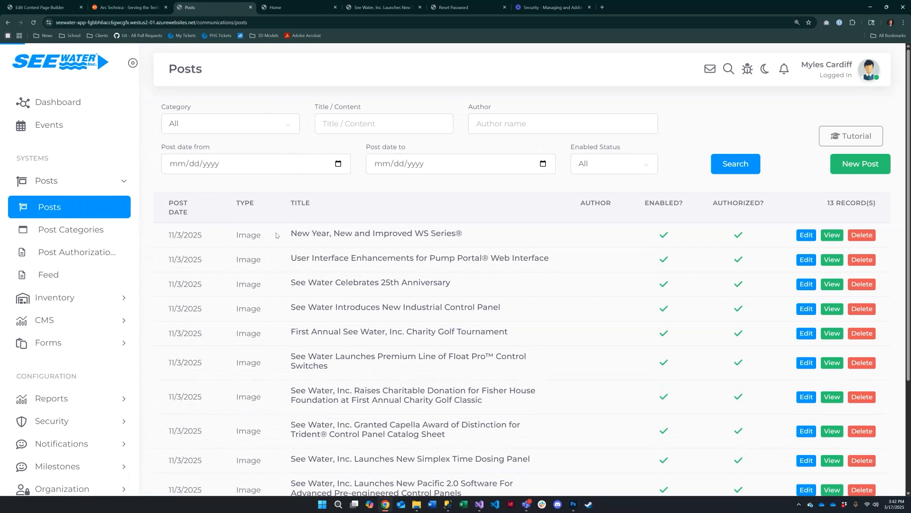
Step: Look through the existing posts, including the Welcome! entry, and start a new post
scroll(401, 245, down, 3)
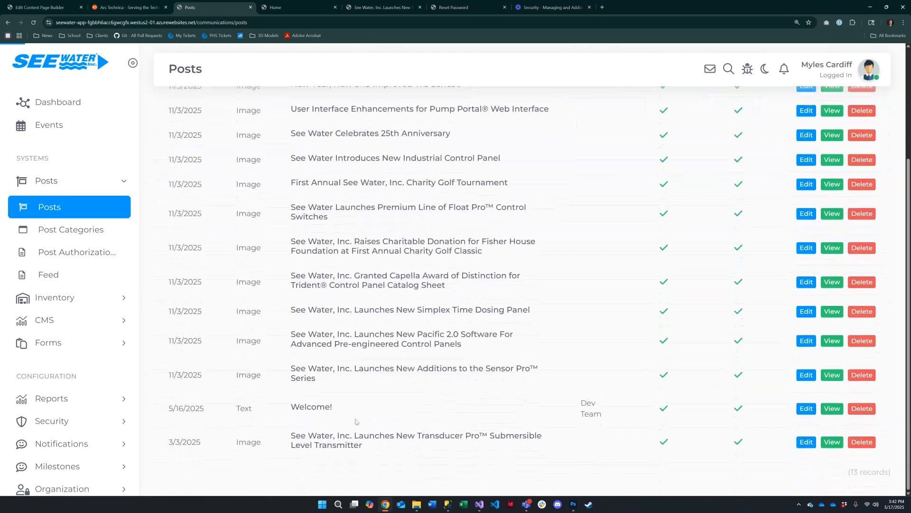
drag(333, 407, 288, 410)
double_click(310, 407)
scroll(350, 434, up, 3)
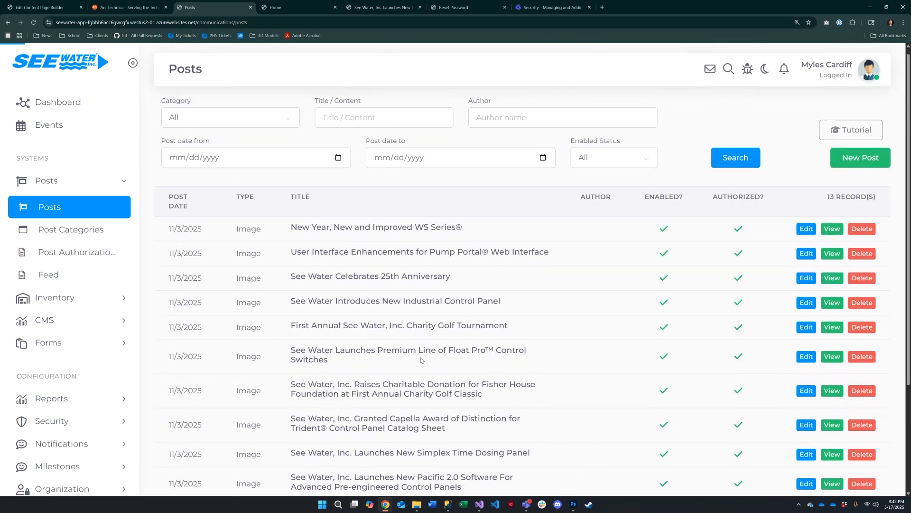
scroll(260, 312, up, 1)
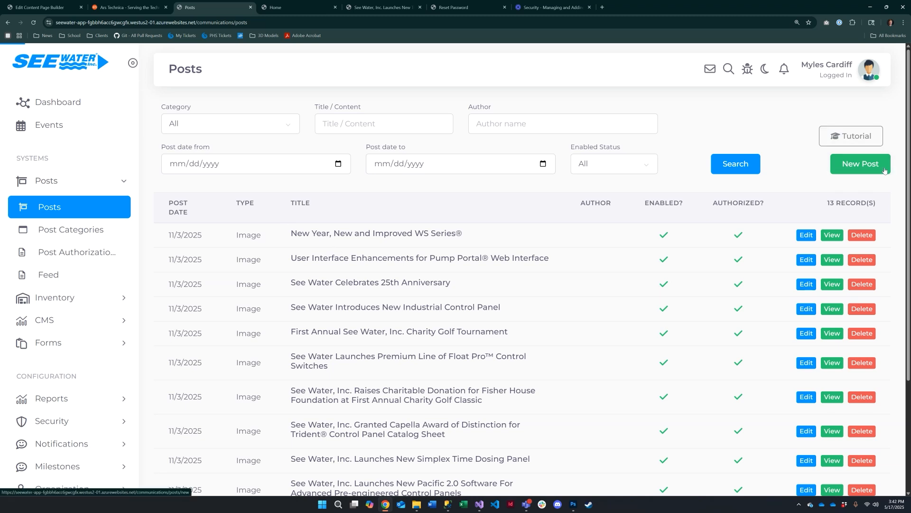
click(861, 166)
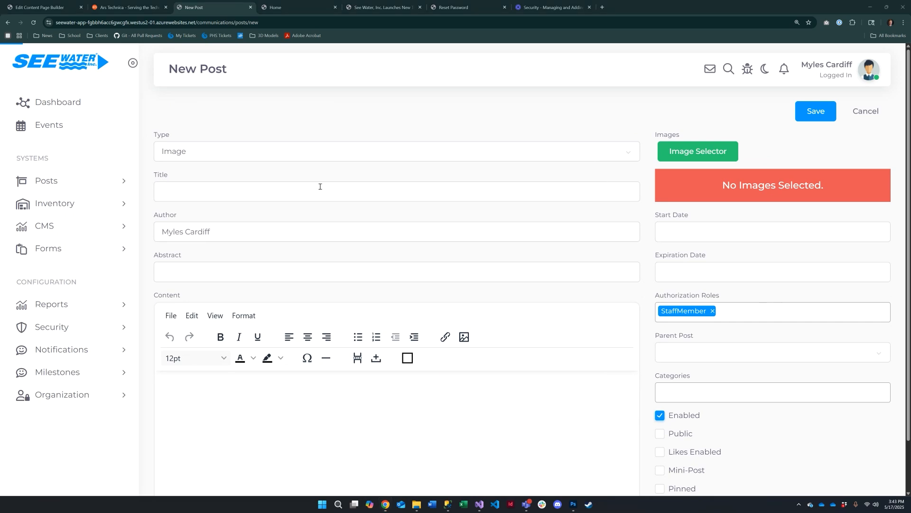
Step: Check the available post types against the news section on the website's home page and return to the new post
click(199, 153)
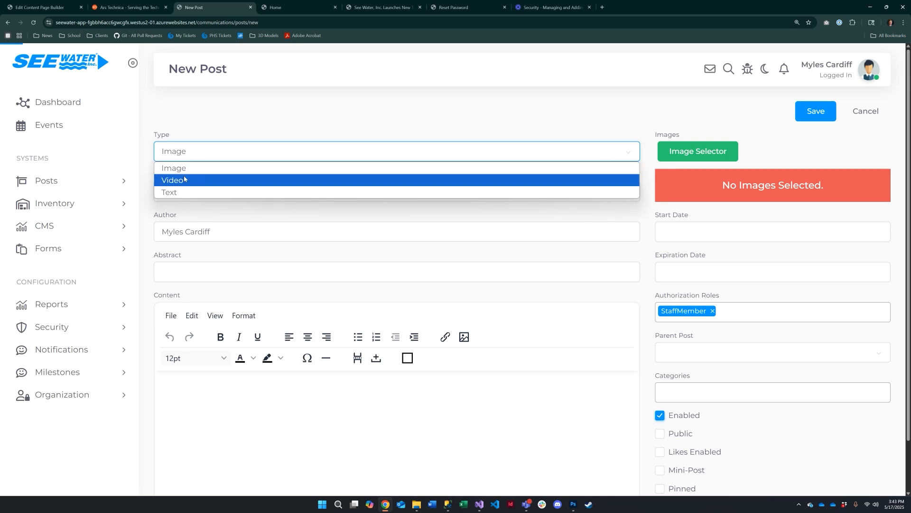
click(307, 8)
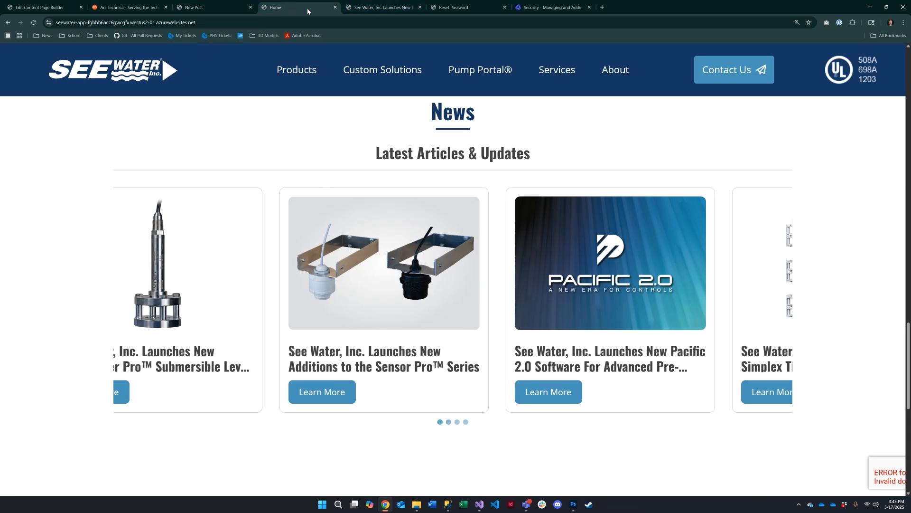
mouse_move(297, 69)
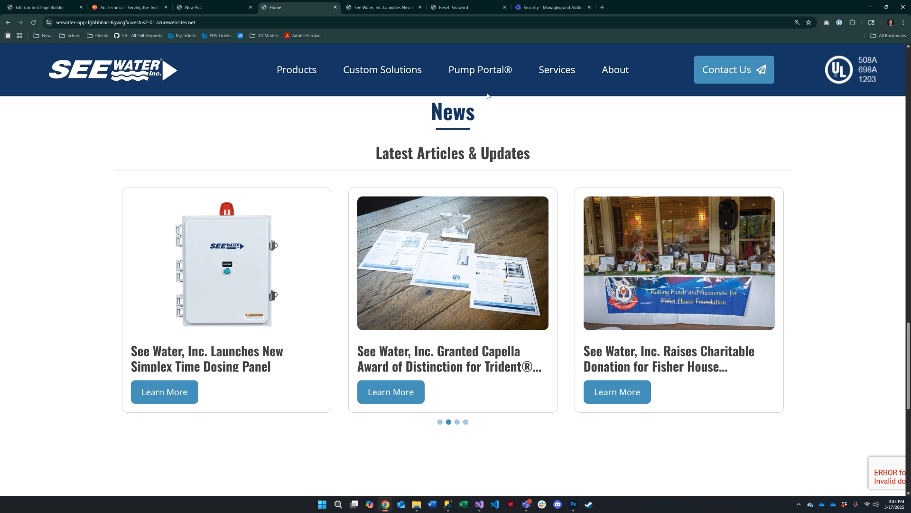
click(209, 7)
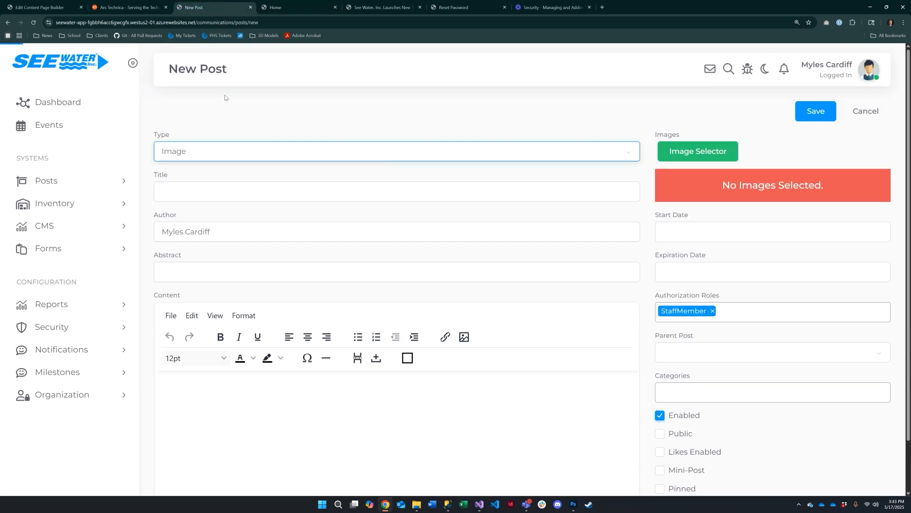
Step: Try the Video type on the new post, review its form fields and switch the type back to Image
click(178, 148)
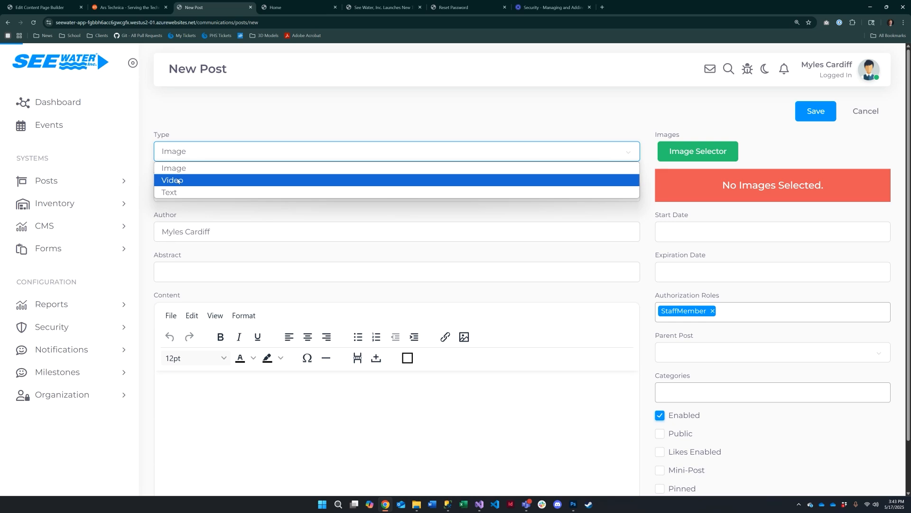
click(178, 181)
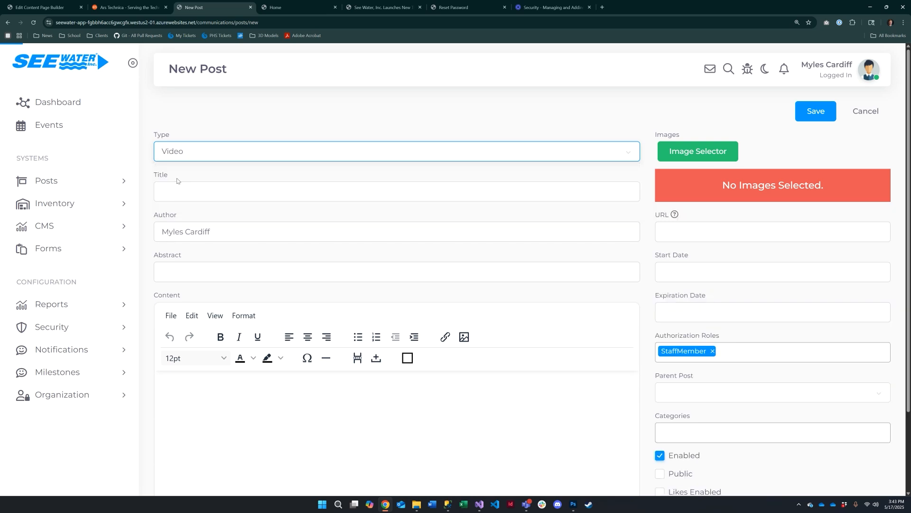
click(189, 157)
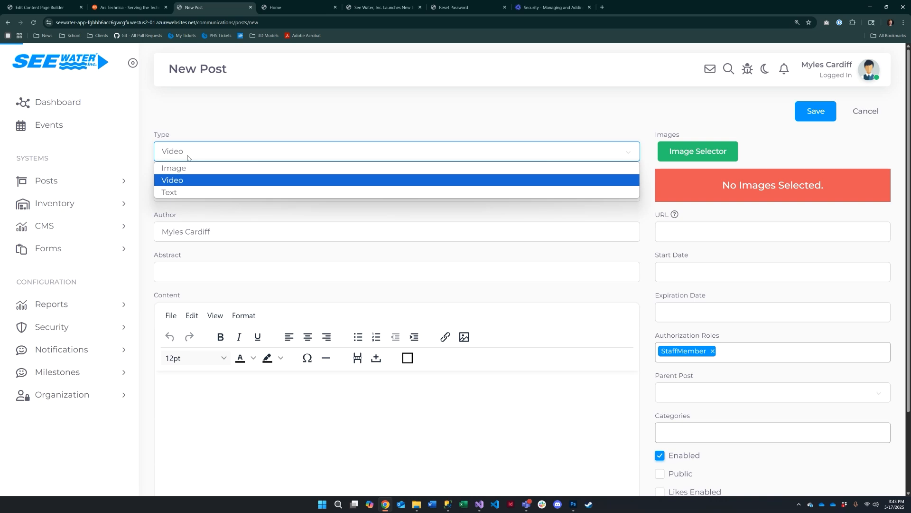
click(180, 181)
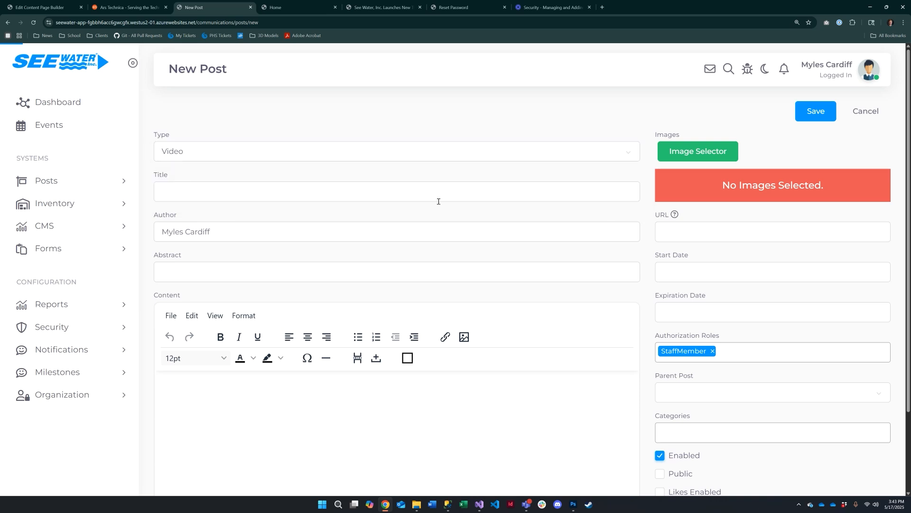
scroll(438, 201, down, 2)
scroll(438, 201, up, 2)
click(179, 152)
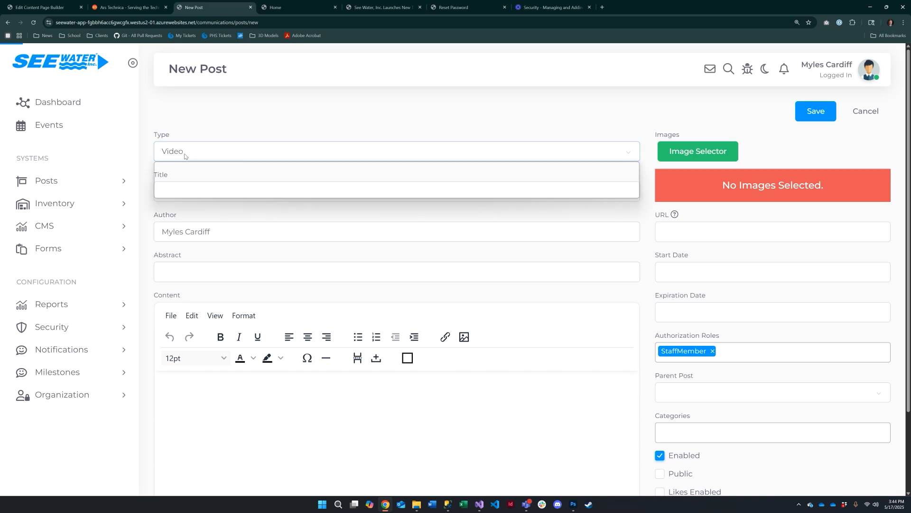
click(179, 169)
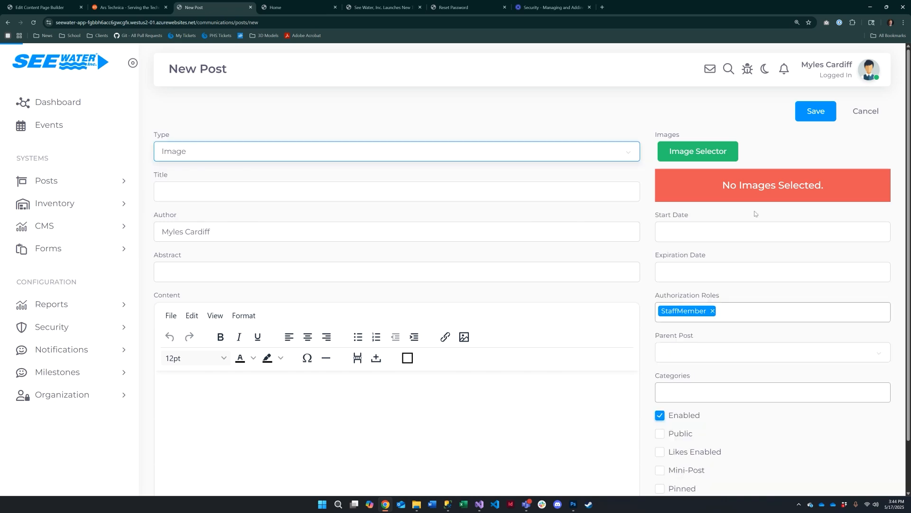
Step: Switch the post type to Video, inspect its URL field and restore the Image type
click(197, 148)
click(197, 179)
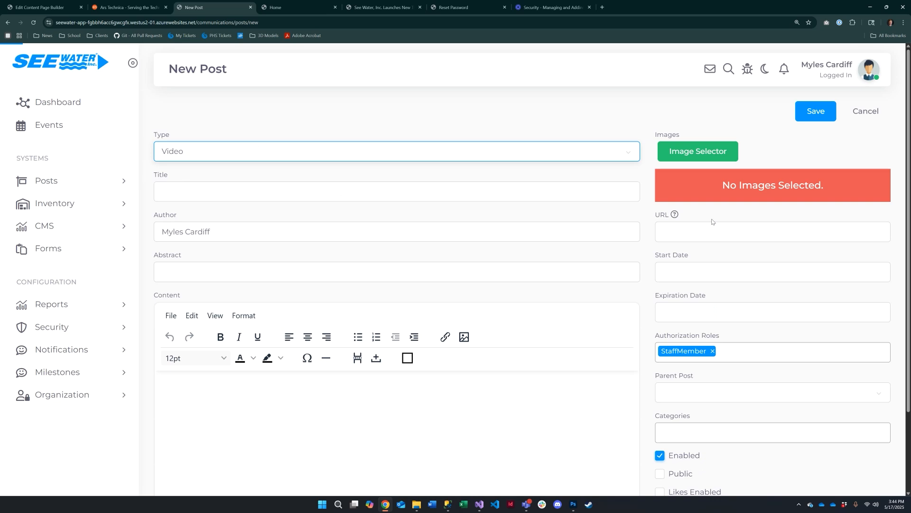
mouse_move(675, 216)
click(672, 233)
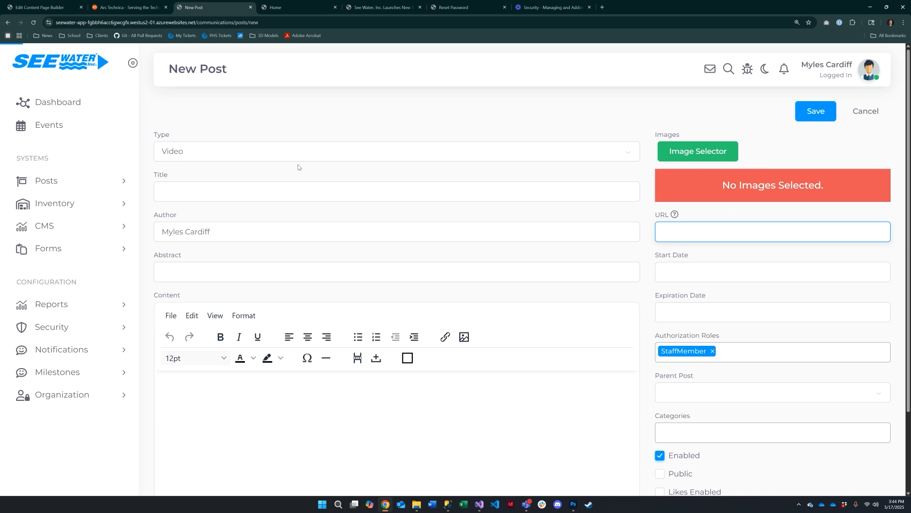
click(212, 153)
click(179, 170)
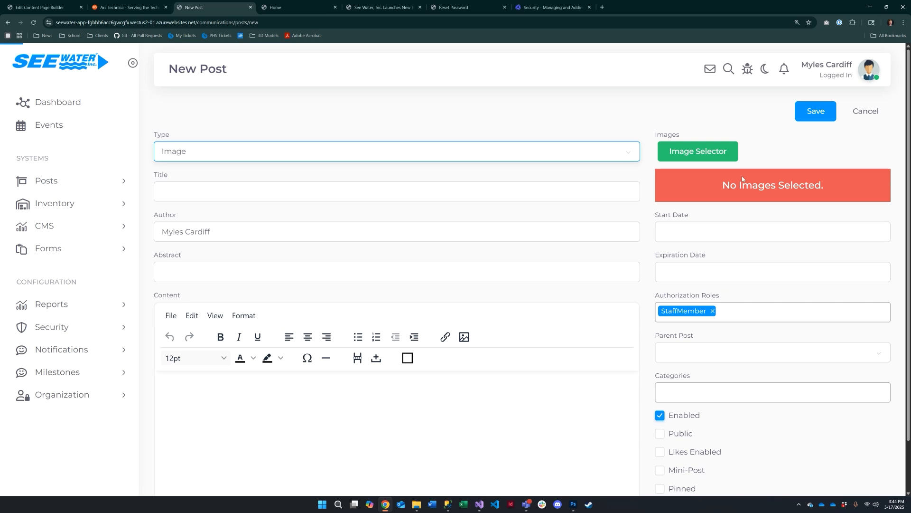
Step: Look at the media library for choosing post images and at the Title, Abstract and Content fields
click(698, 153)
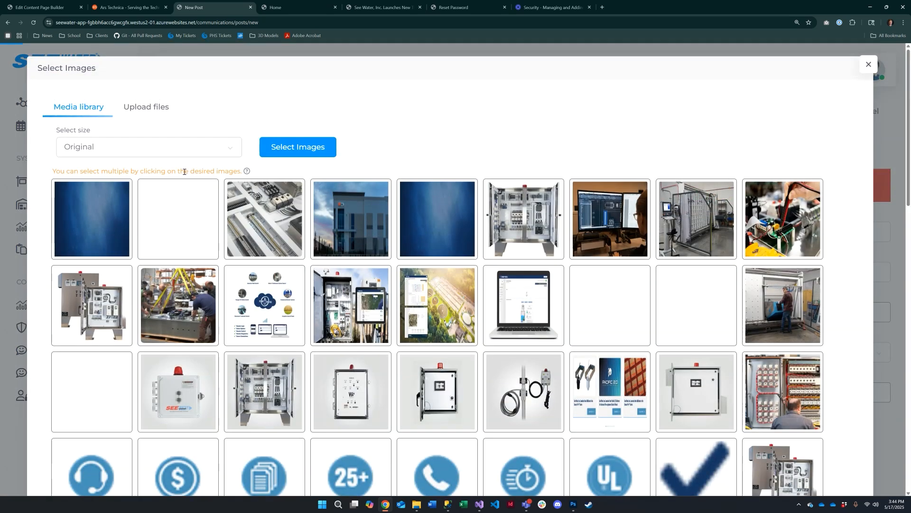
click(869, 64)
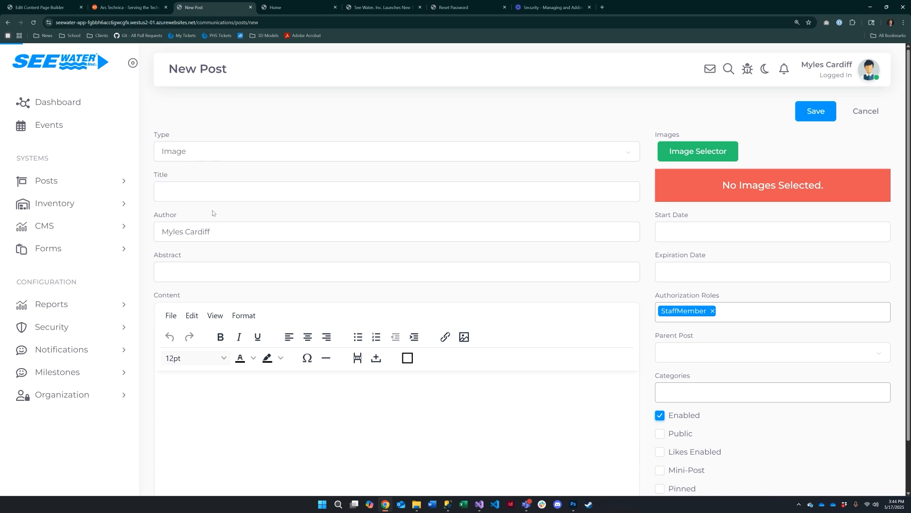
click(181, 193)
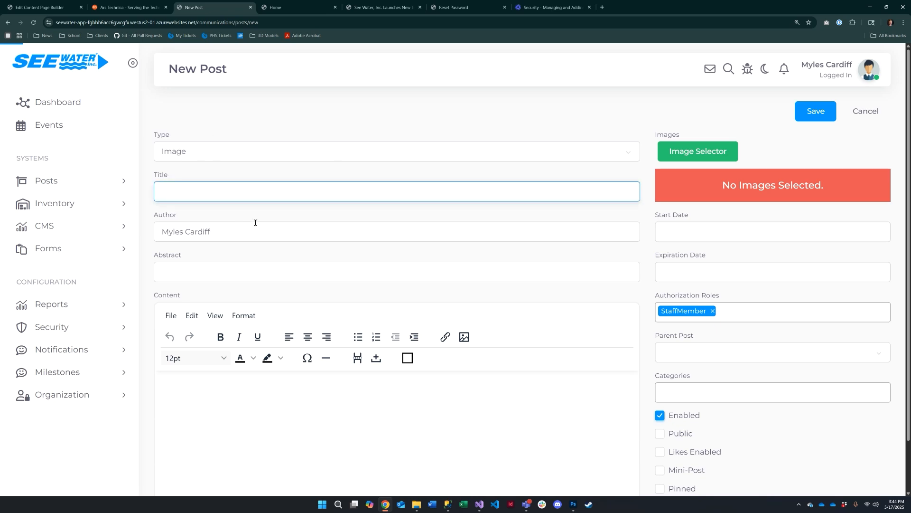
click(184, 273)
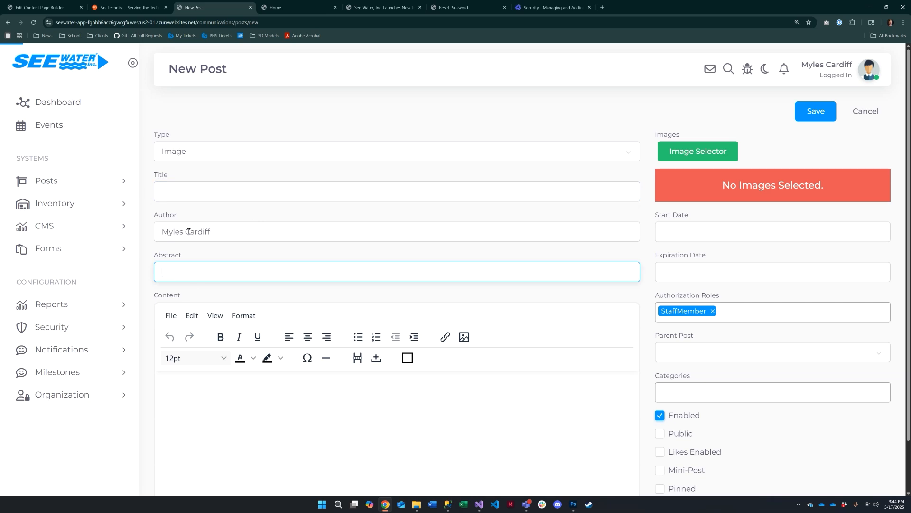
click(192, 389)
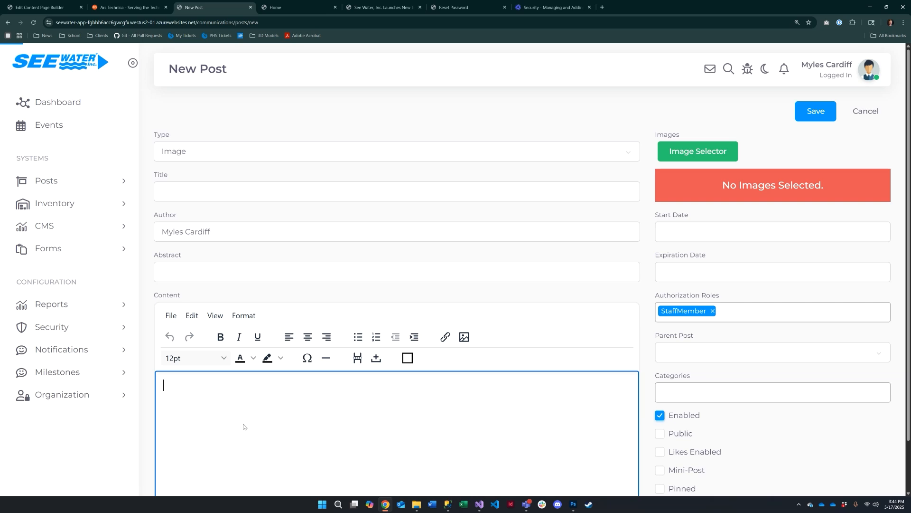
Step: Replace the post's author name with Dev Team
drag(222, 228, 155, 230)
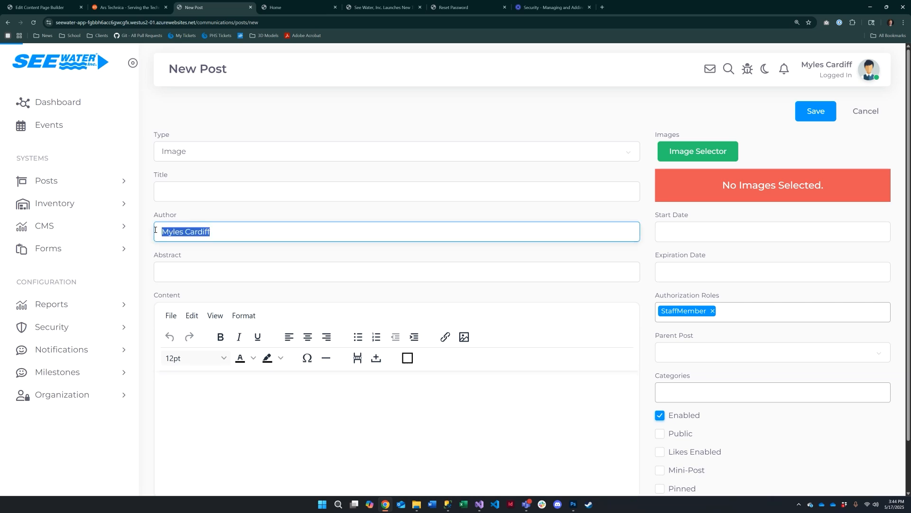
drag(214, 235, 119, 234)
text(Dev Team)
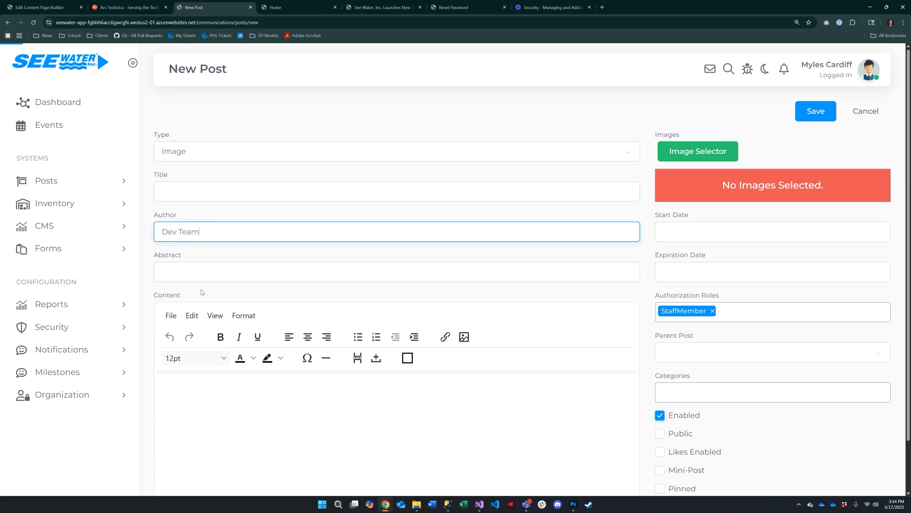
Step: Enter "Test content" as the body text of the new post
scroll(200, 290, down, 1)
click(210, 355)
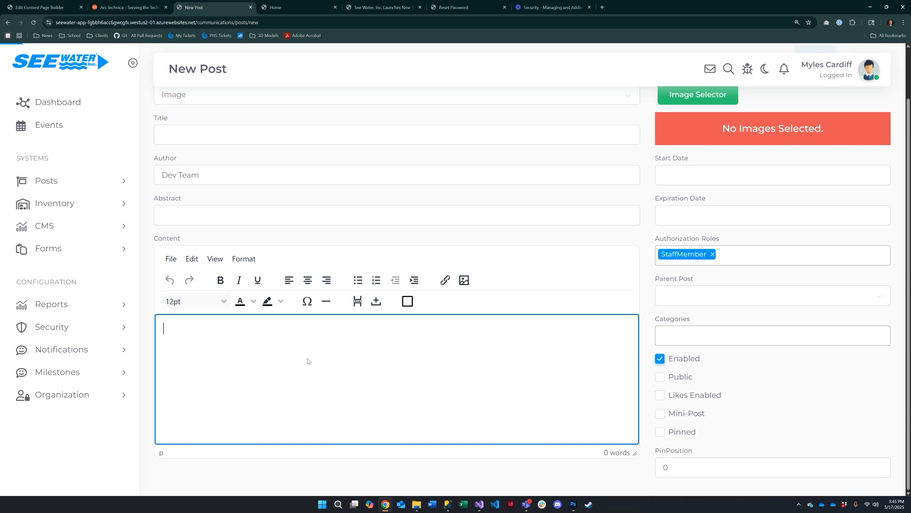
text(Test content)
scroll(744, 271, up, 2)
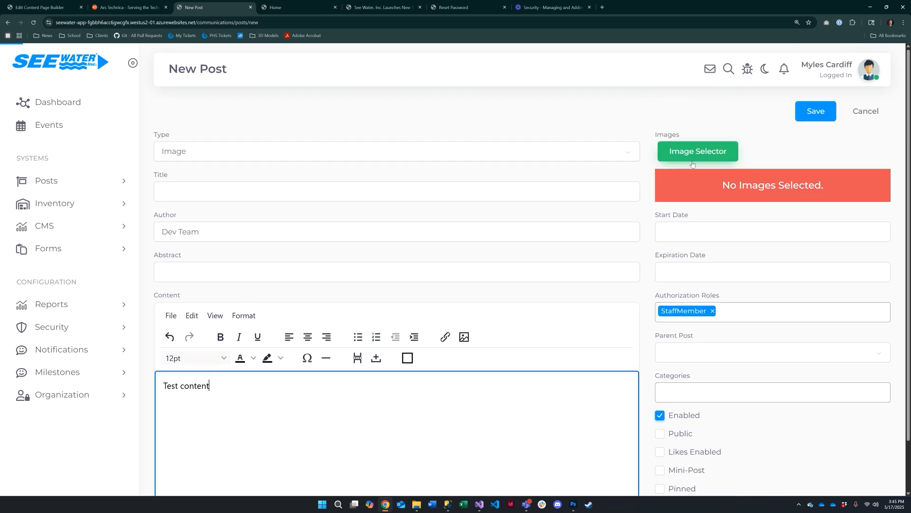
scroll(699, 187, down, 1)
scroll(827, 158, up, 1)
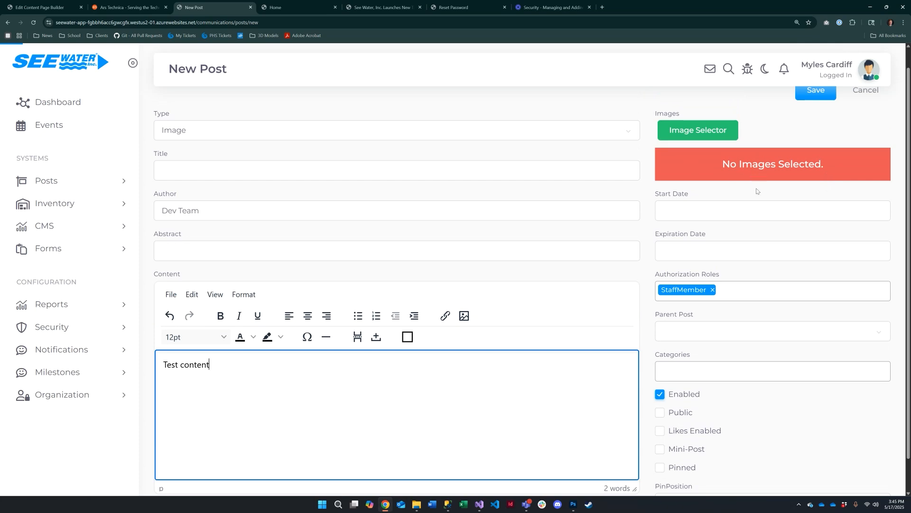
Step: Look at the calendar pickers for the post's Start Date and Expiration Date without choosing any dates
click(682, 214)
click(716, 191)
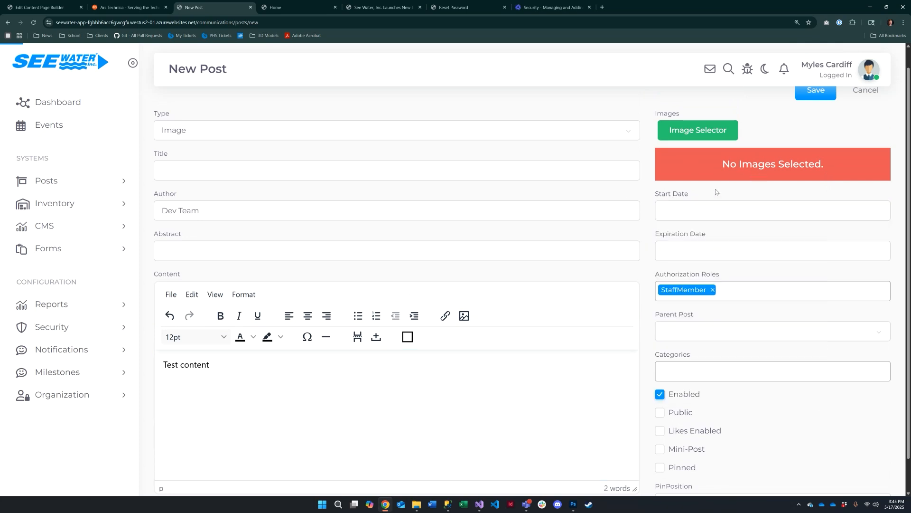
click(711, 211)
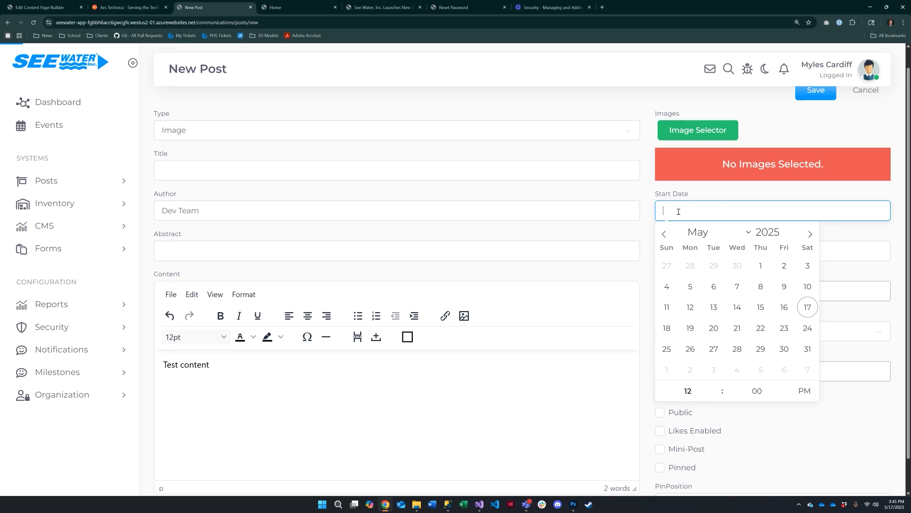
click(644, 201)
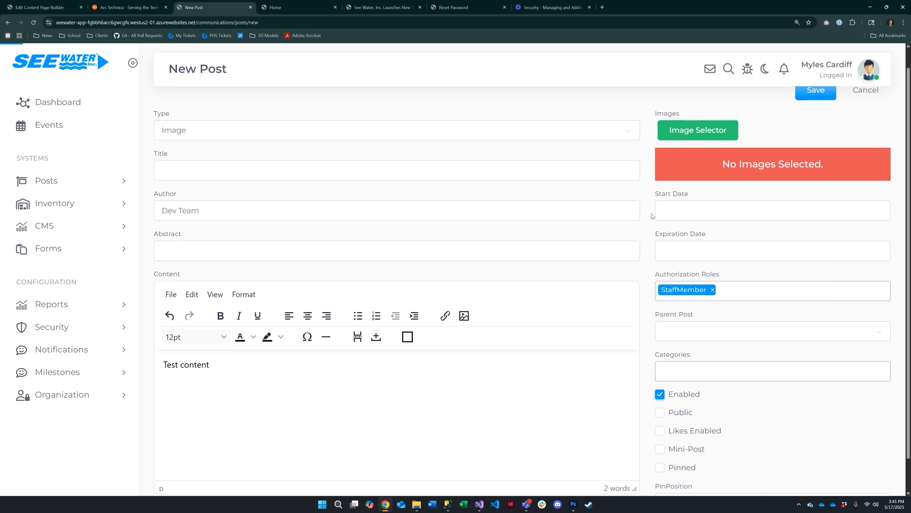
click(760, 250)
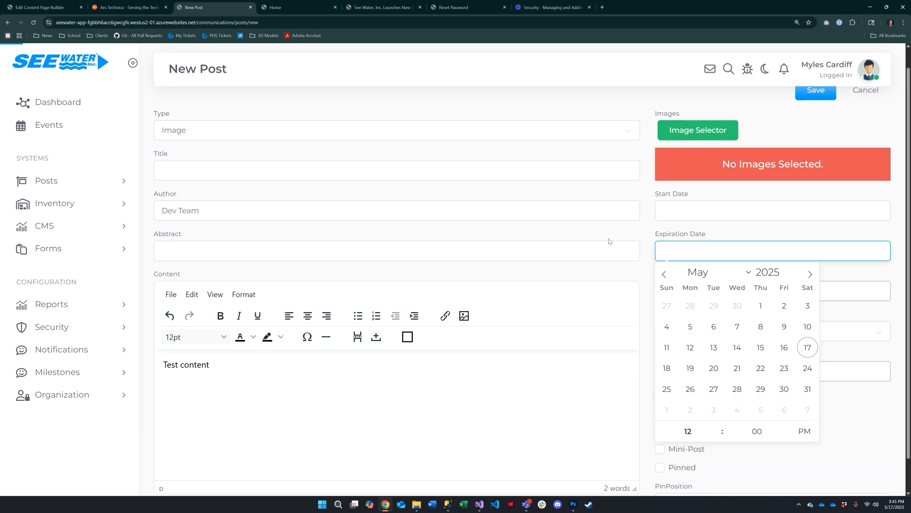
click(648, 229)
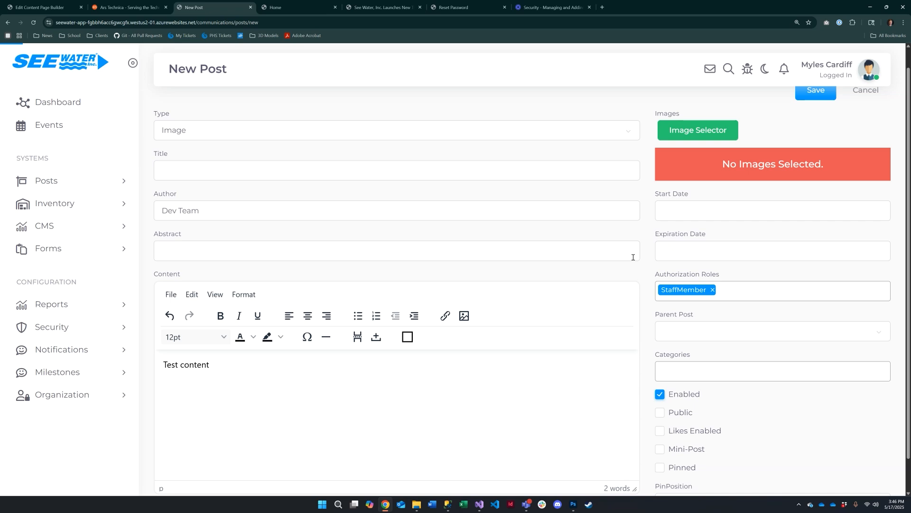
click(697, 256)
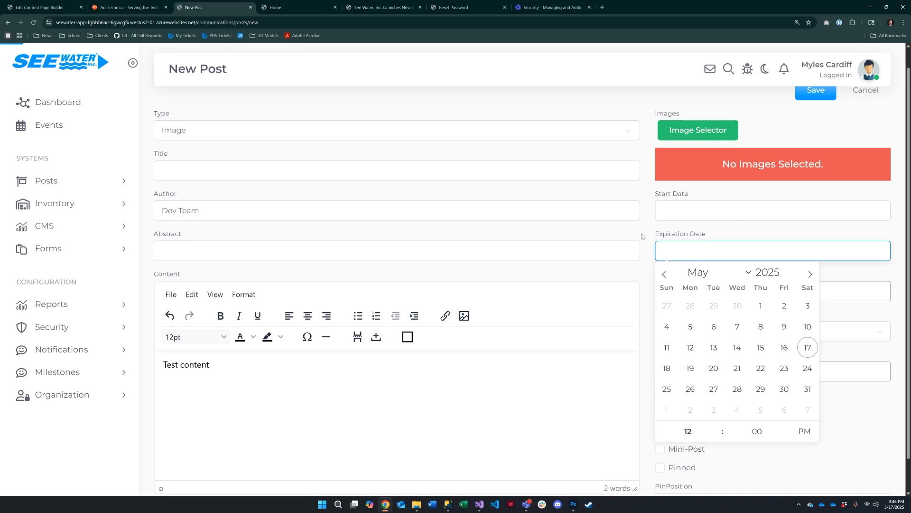
click(641, 236)
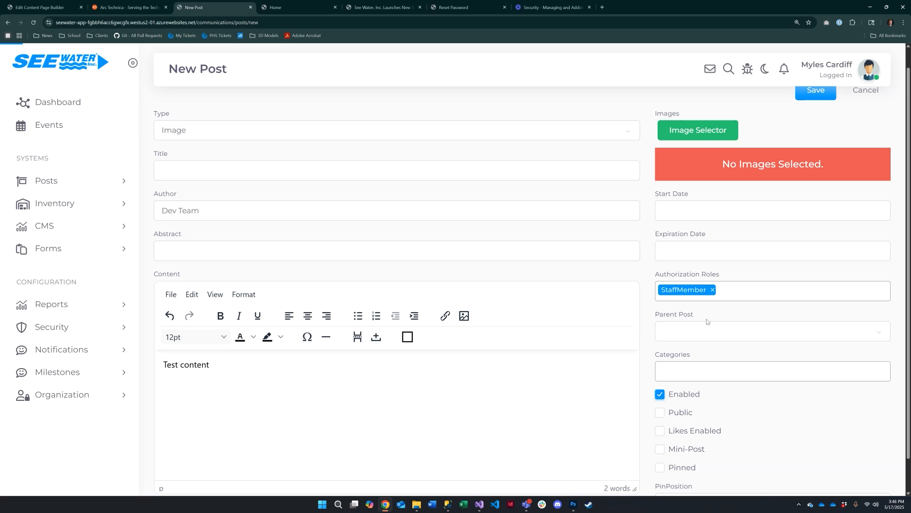
Step: Remove the StaffMember role from the post's authorization roles and examine the list of available roles
click(757, 289)
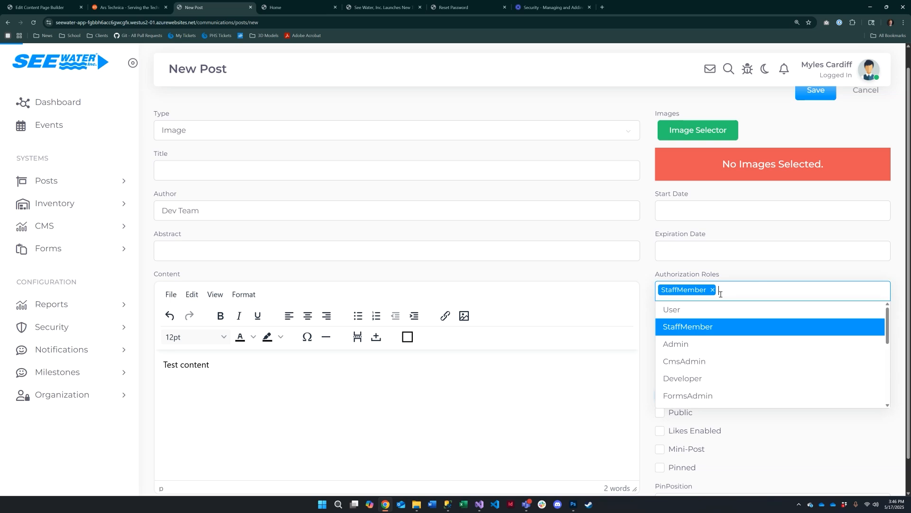
click(743, 272)
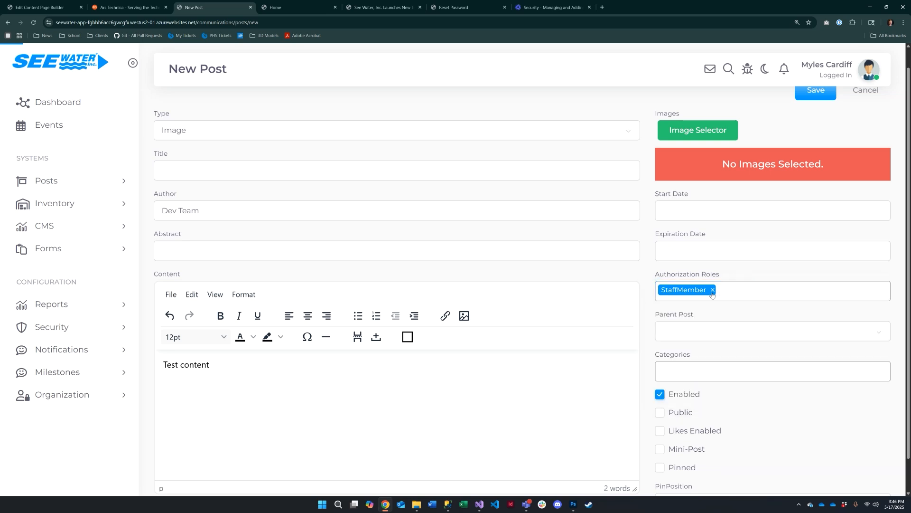
click(713, 292)
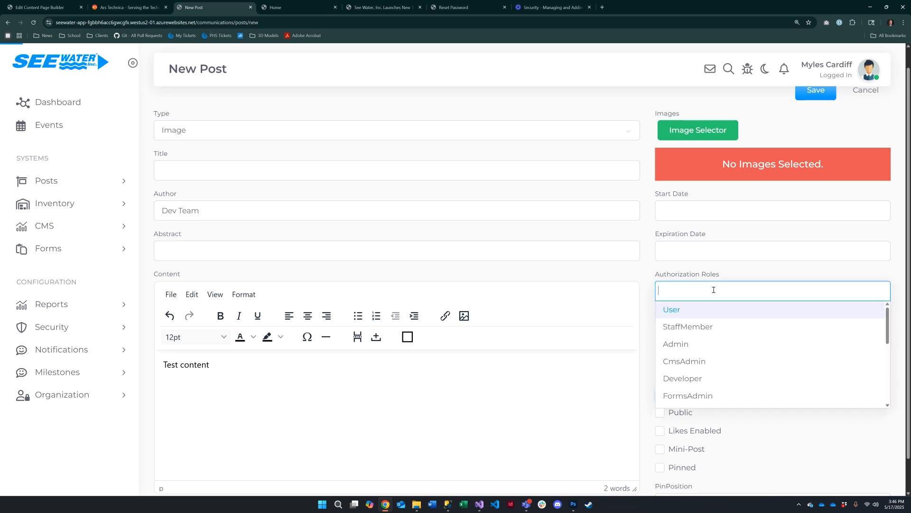
click(747, 279)
click(708, 294)
scroll(689, 381, down, 1)
scroll(693, 380, down, 10)
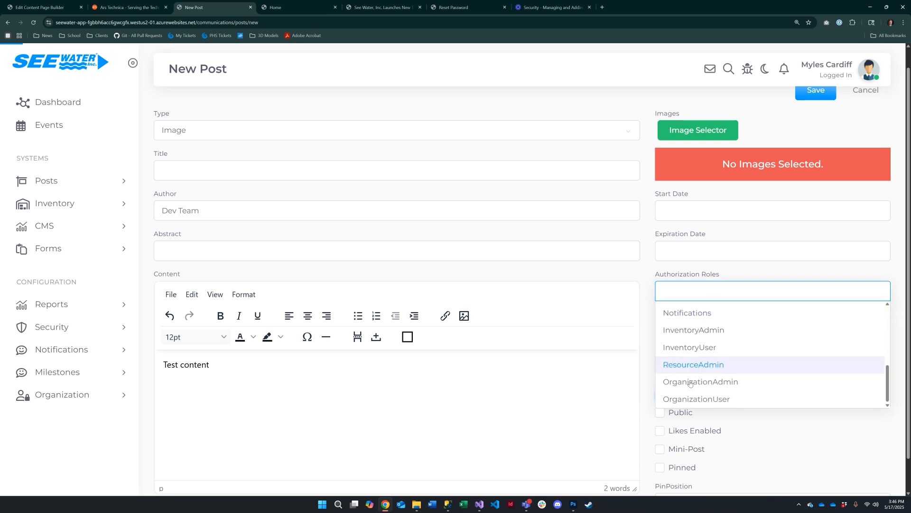
scroll(702, 379, up, 5)
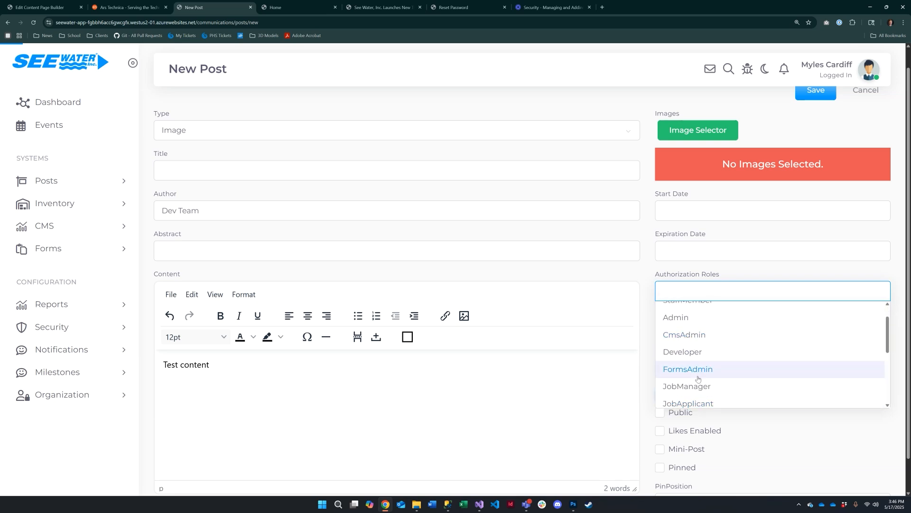
scroll(698, 380, down, 5)
scroll(698, 380, up, 4)
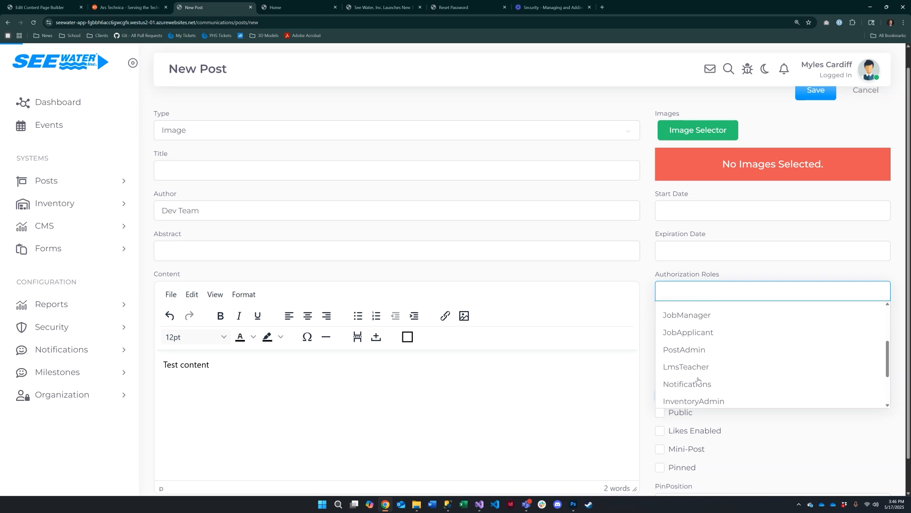
scroll(698, 380, down, 4)
scroll(696, 375, up, 12)
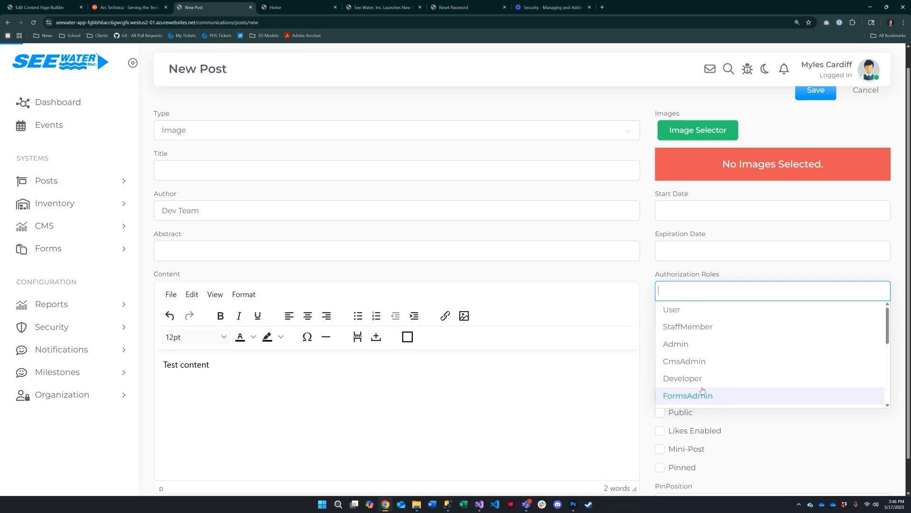
Step: Assign StaffMember and Admin as the post's authorization roles and review the role list once more
click(684, 327)
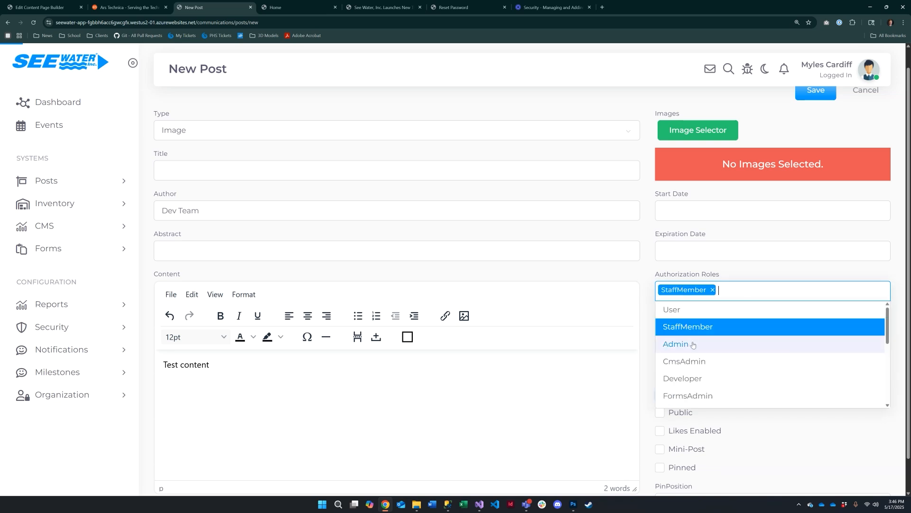
click(692, 344)
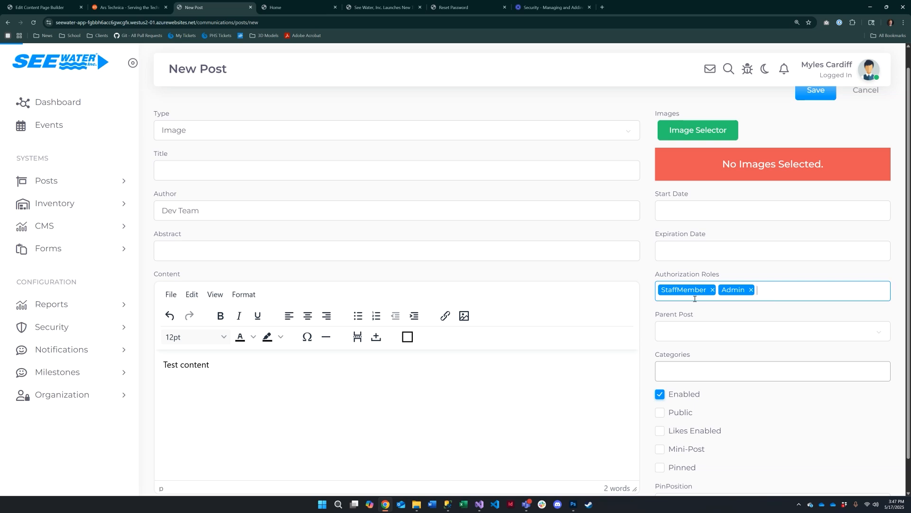
click(774, 289)
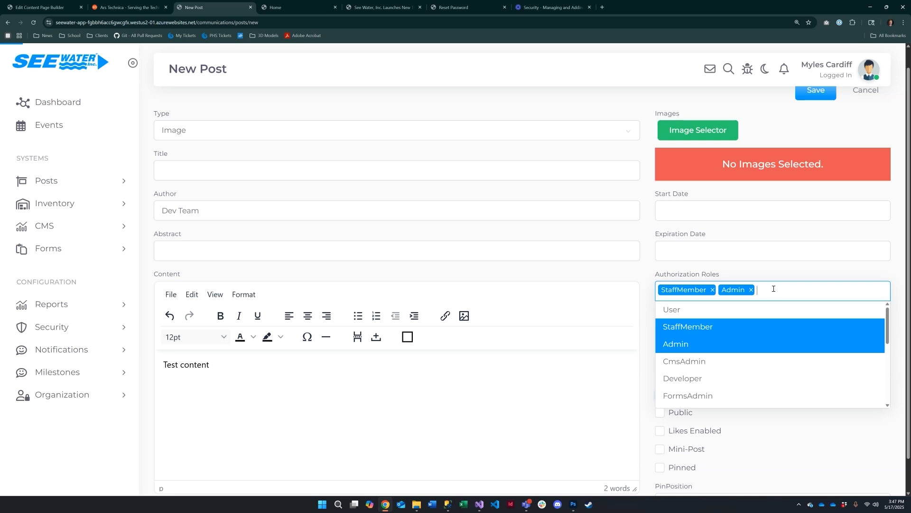
scroll(718, 361, down, 4)
scroll(717, 361, up, 4)
click(789, 290)
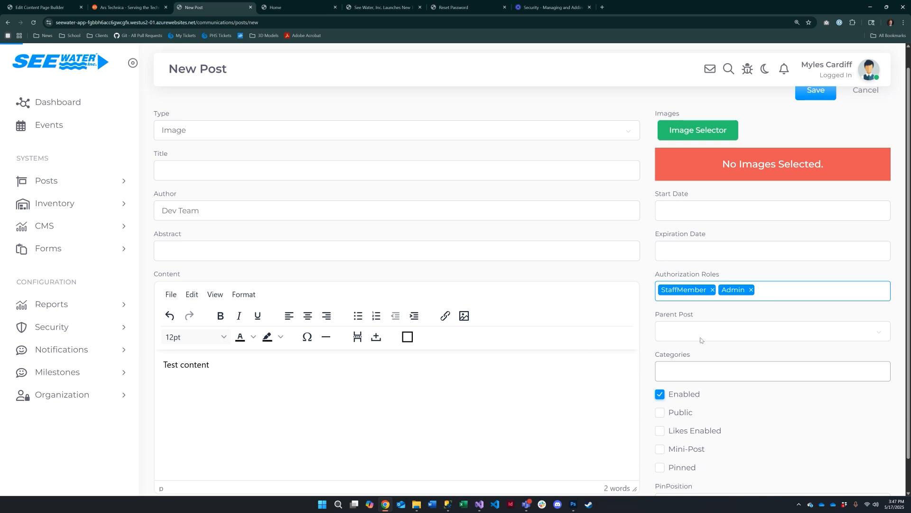
Step: Look at the existing posts offered as Parent Post, leaving the field empty
click(712, 334)
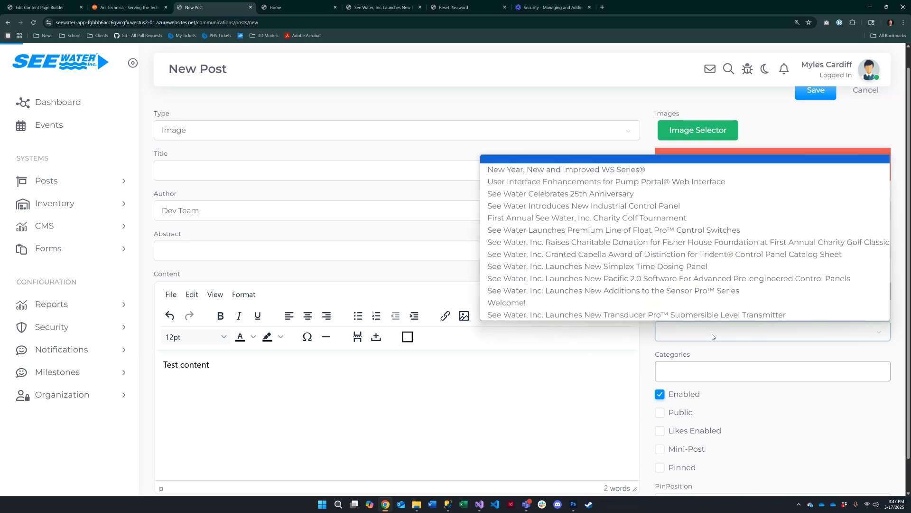
click(712, 336)
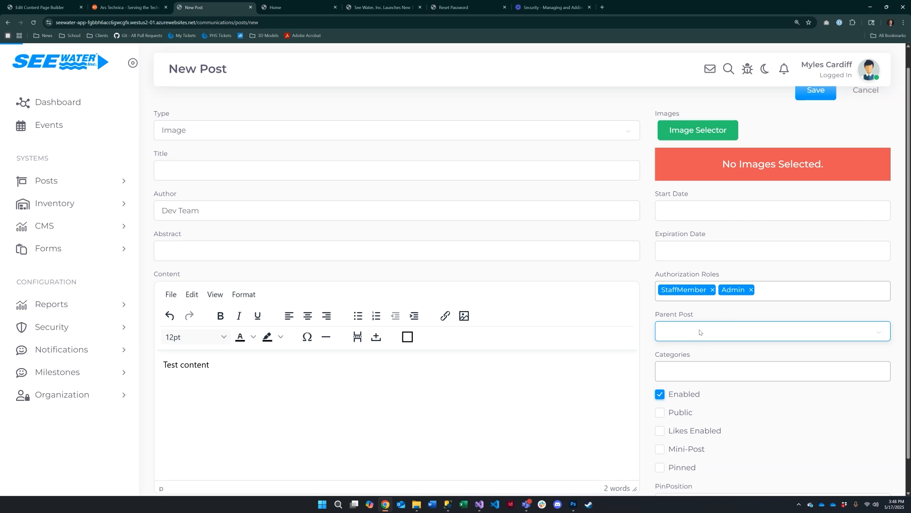
click(718, 334)
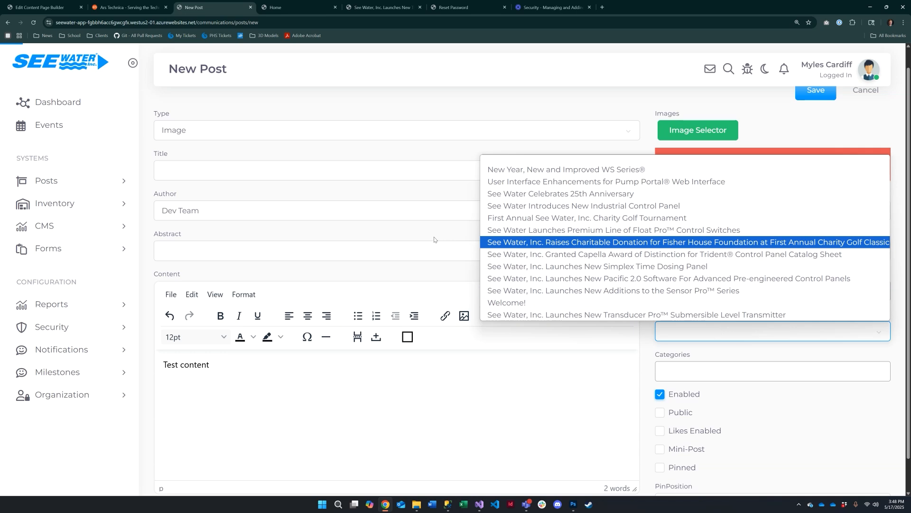
click(443, 269)
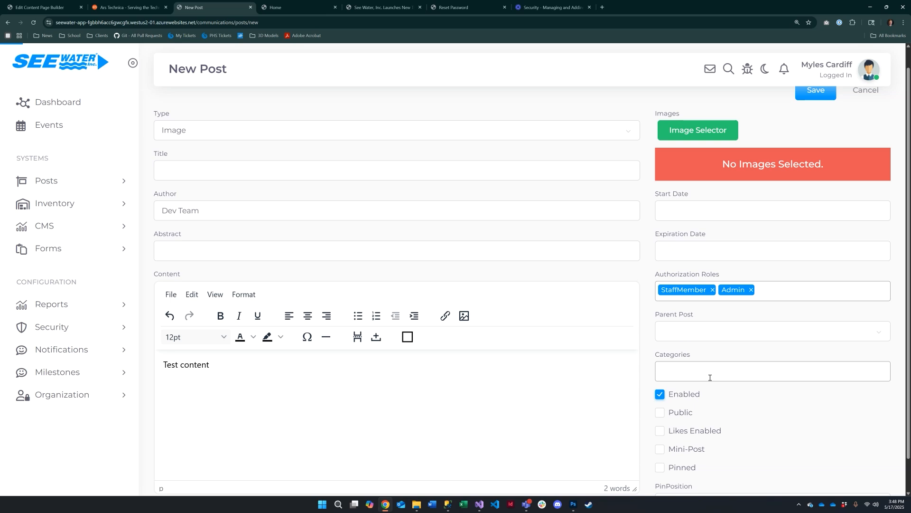
Step: Look at the available post categories and at the entries of the Posts section
scroll(664, 360, down, 1)
click(698, 341)
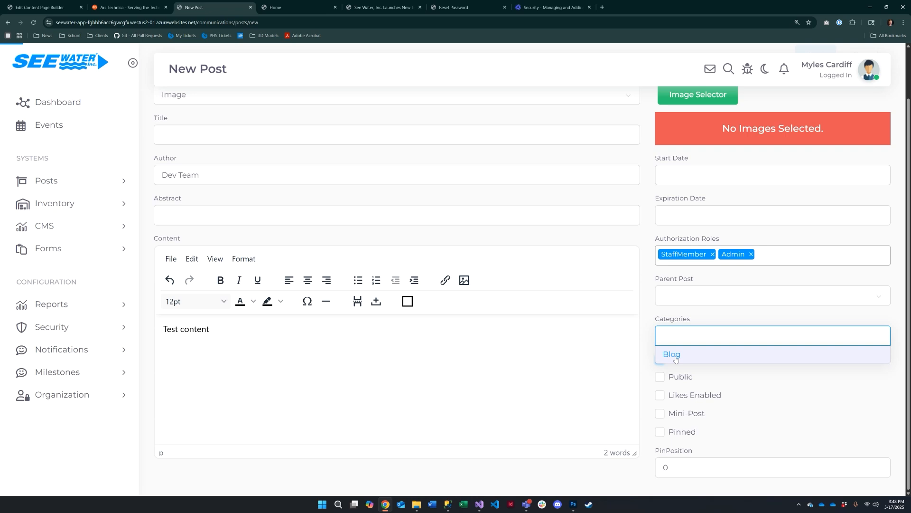
click(485, 346)
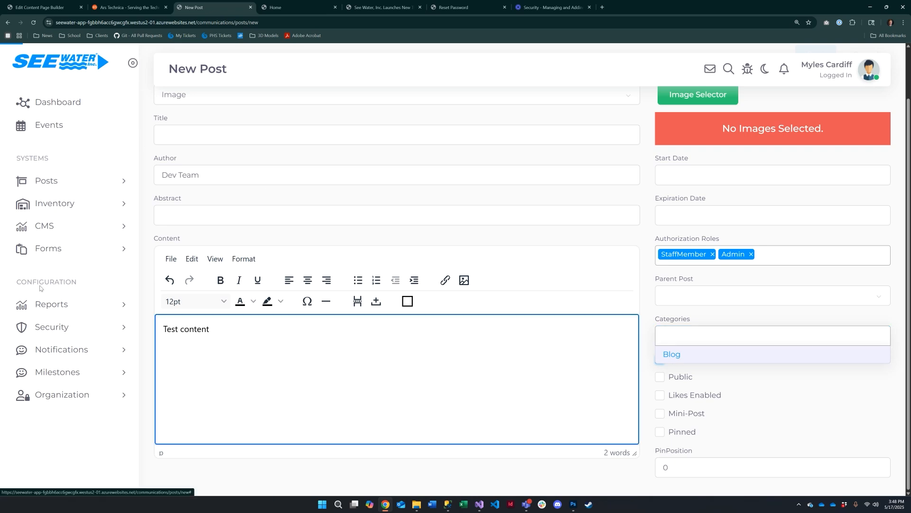
click(52, 184)
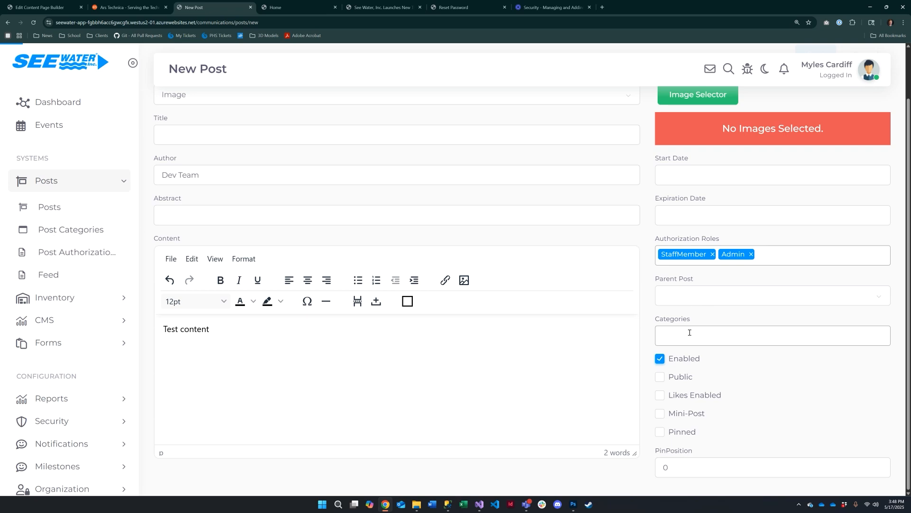
Step: Toggle the post's Enabled option off and back on, and mark the post as Public
click(661, 363)
click(660, 360)
click(662, 380)
Step: Open the CMS dashboard in place of the public Home page, examine its Welcome post and return to the new post
key(ctrl+Tab)
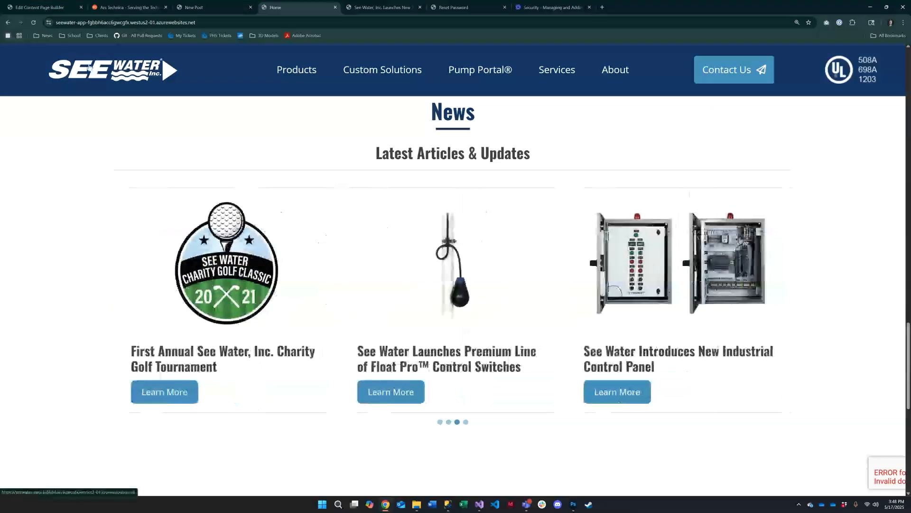
click(210, 23)
text(/da)
key(Return)
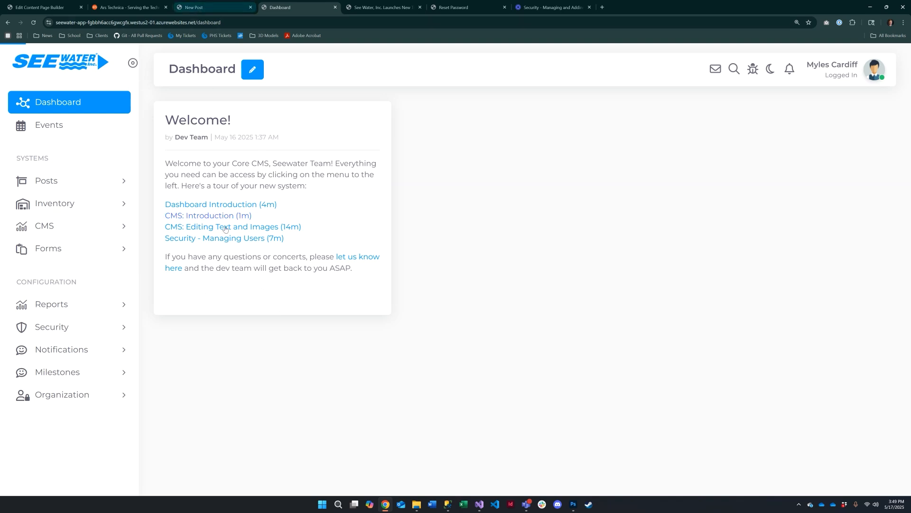
click(216, 10)
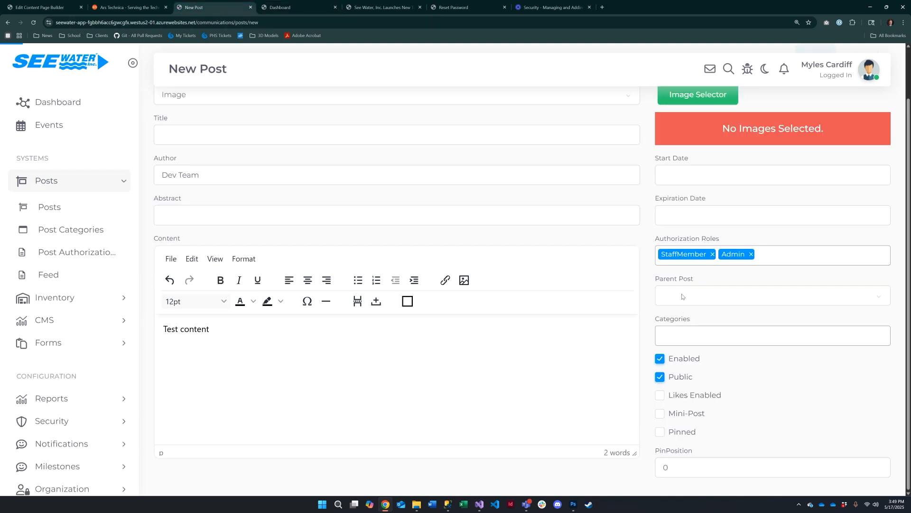
click(301, 9)
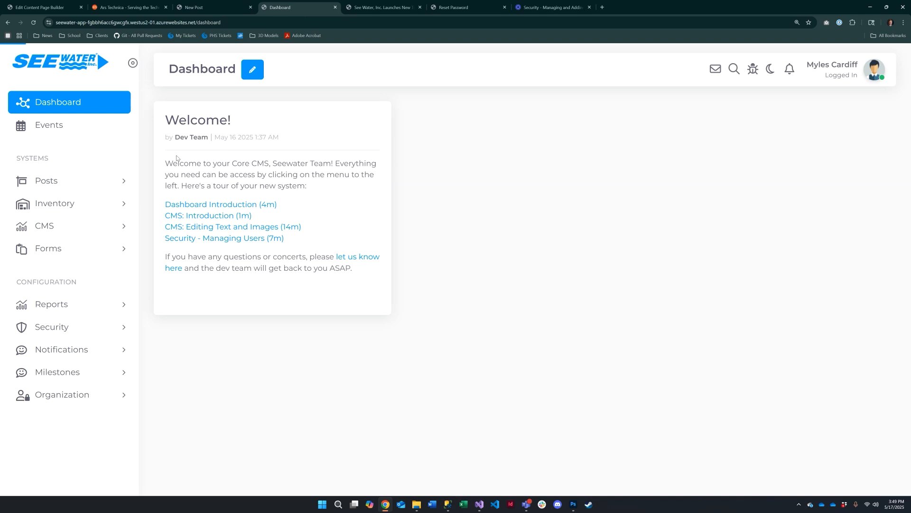
click(216, 7)
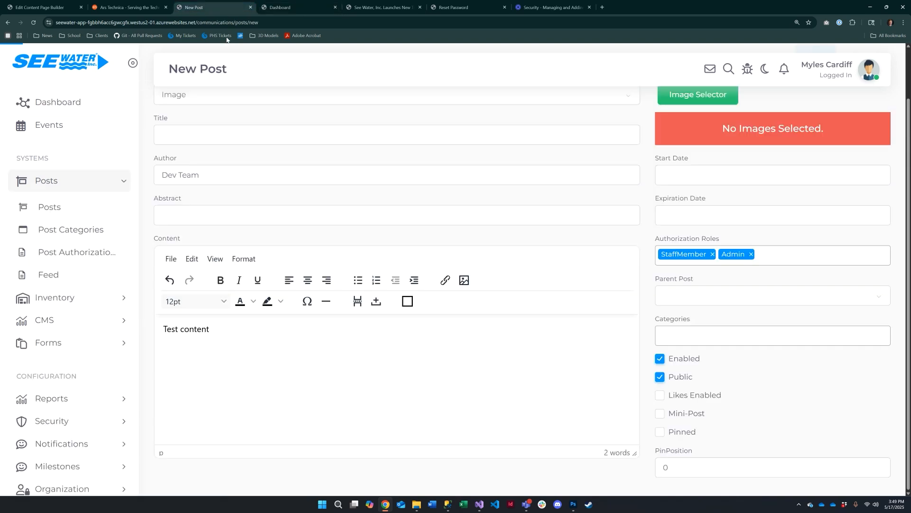
Step: Toggle the Pinned option on and off, and check how posts are shown on the dashboard
click(659, 432)
click(663, 434)
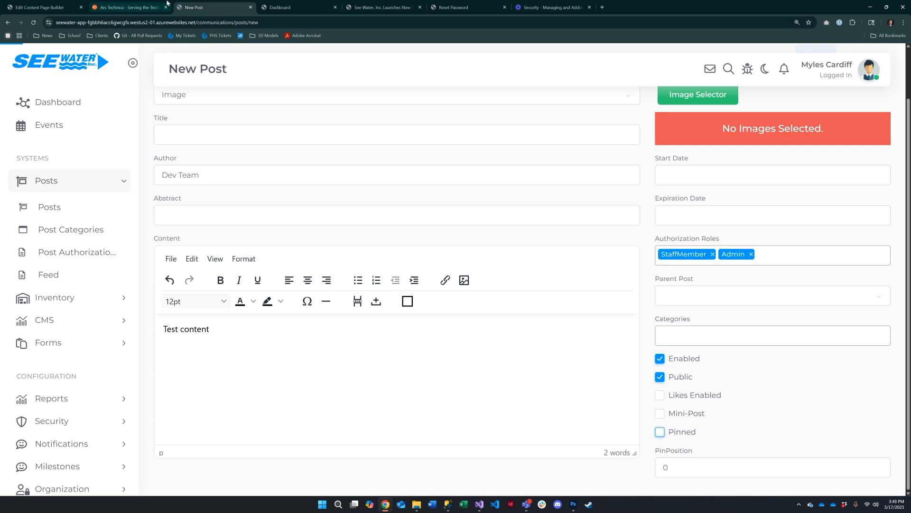
click(288, 9)
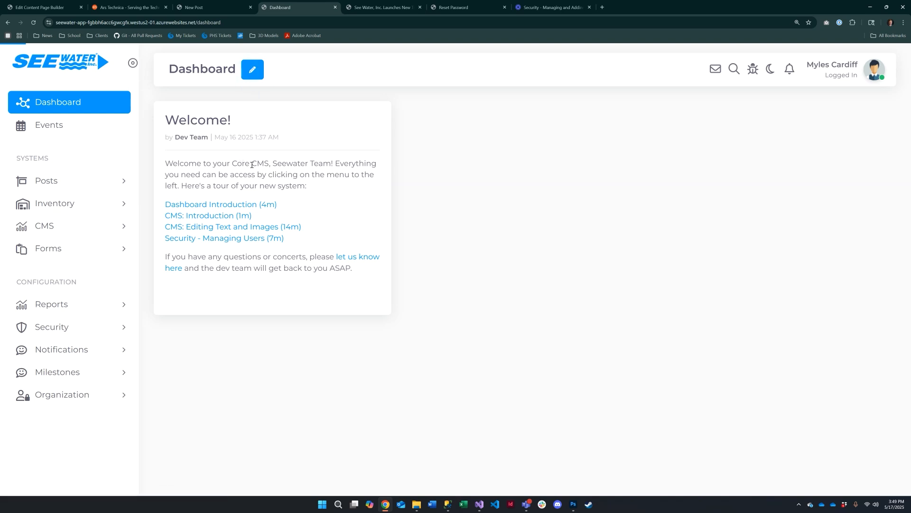
click(212, 8)
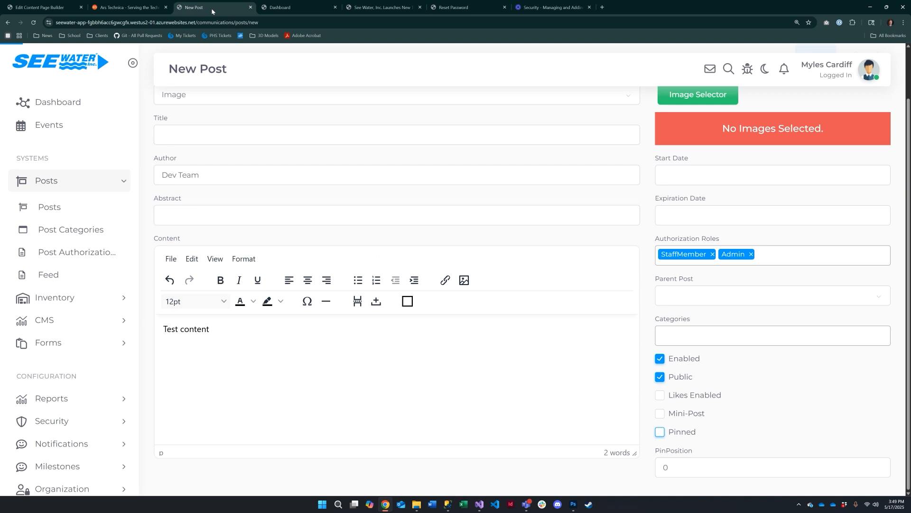
Step: Mark the new post as Pinned and inspect its PinPosition field
click(662, 433)
click(681, 470)
double_click(664, 469)
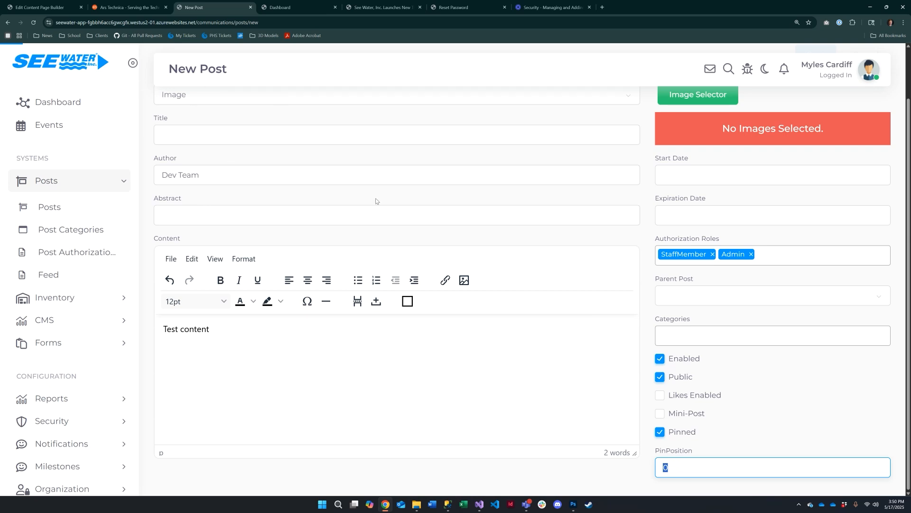
click(687, 467)
scroll(224, 370, up, 2)
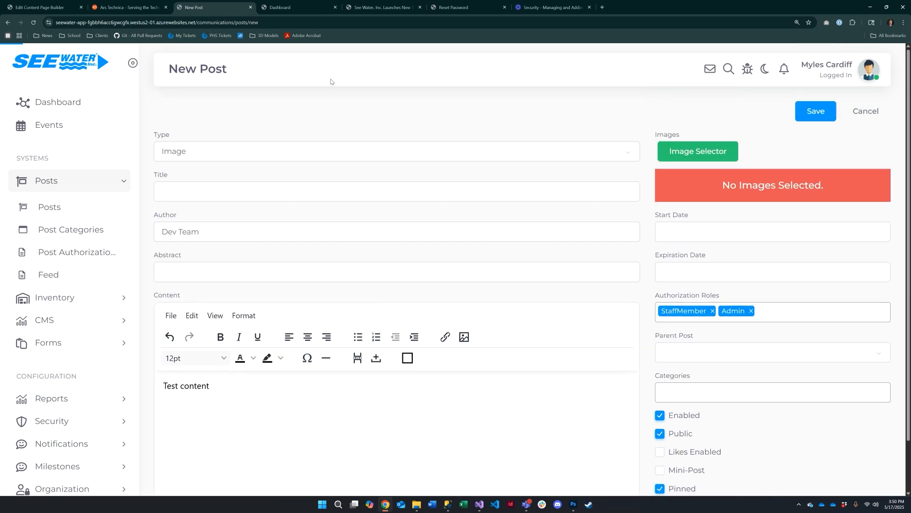
Step: Check the Start Date calendar of the new post and the notifications list, closing each without making changes
click(708, 237)
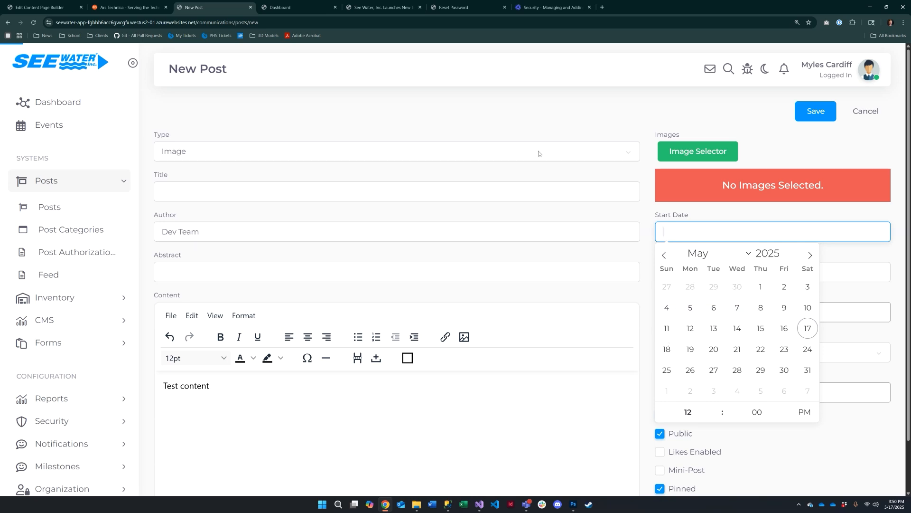
click(352, 114)
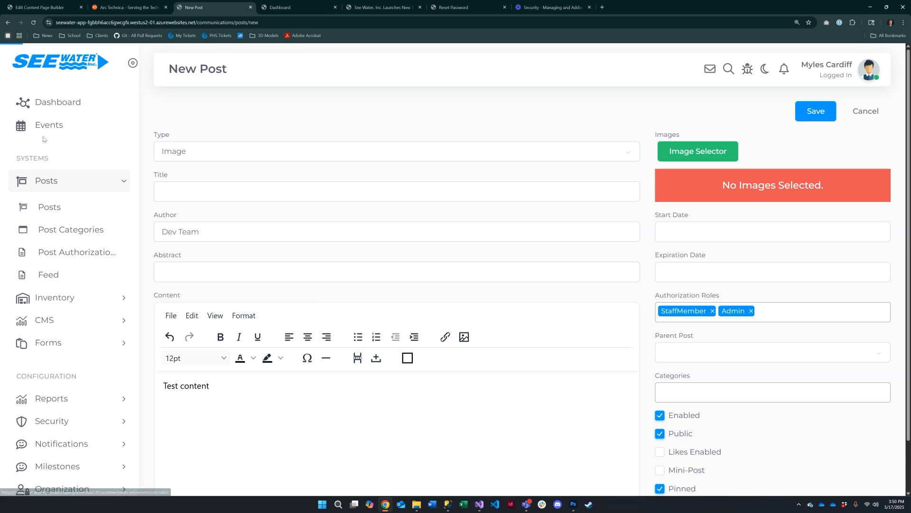
click(785, 72)
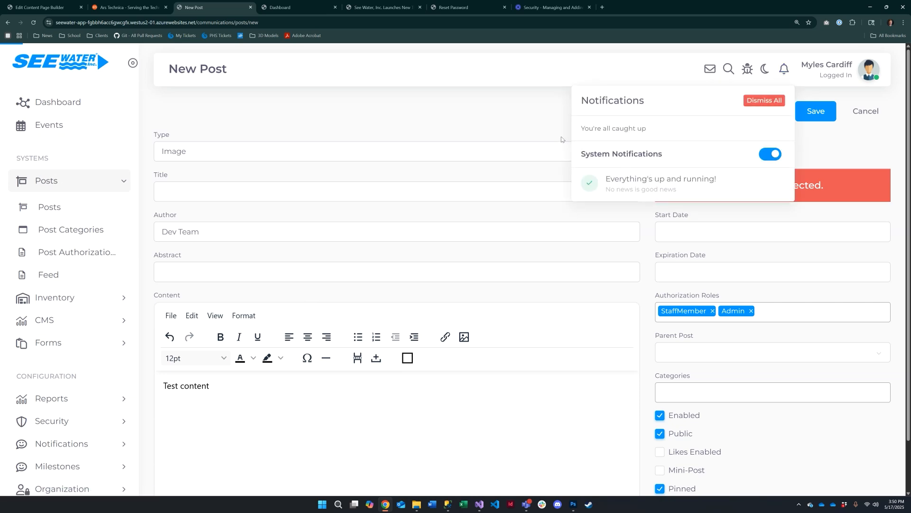
click(303, 124)
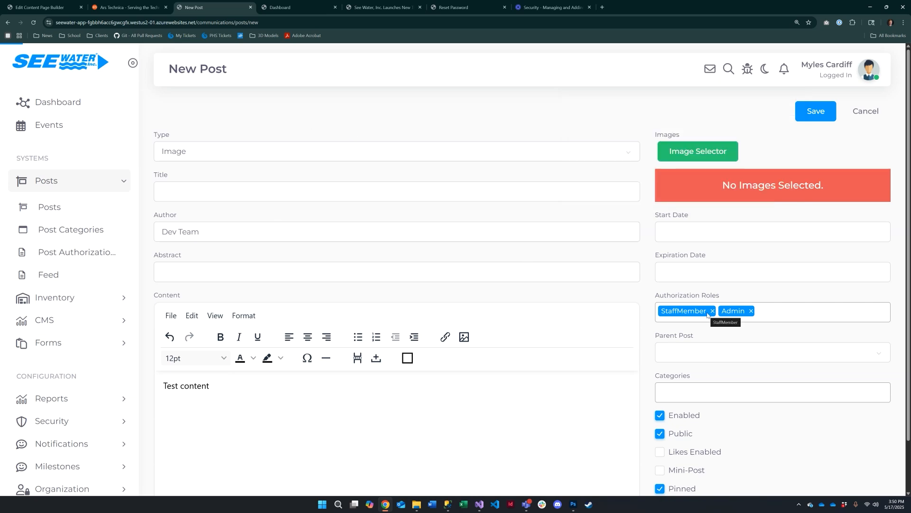
Step: Enter "Test" as the title of the new post
click(179, 194)
text(Test)
click(182, 271)
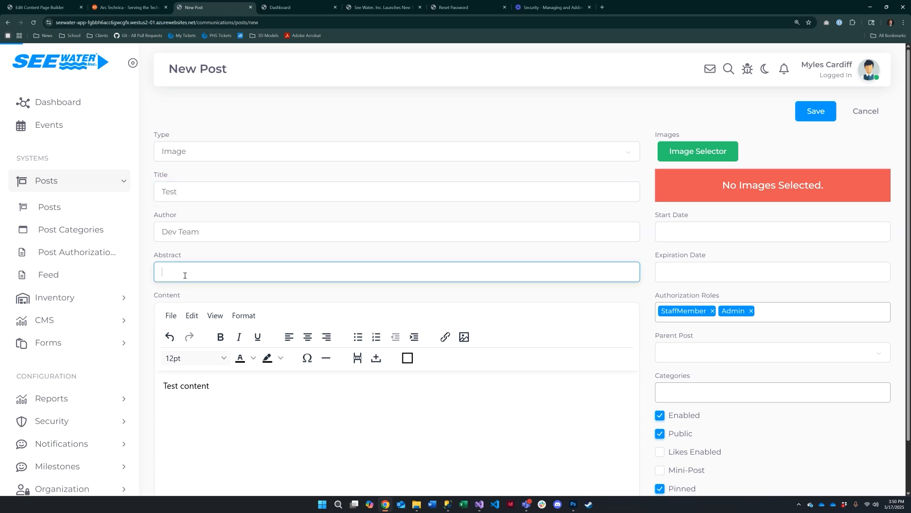
click(370, 436)
Step: Turn off the Public and Pinned options of the new post
scroll(685, 332, down, 1)
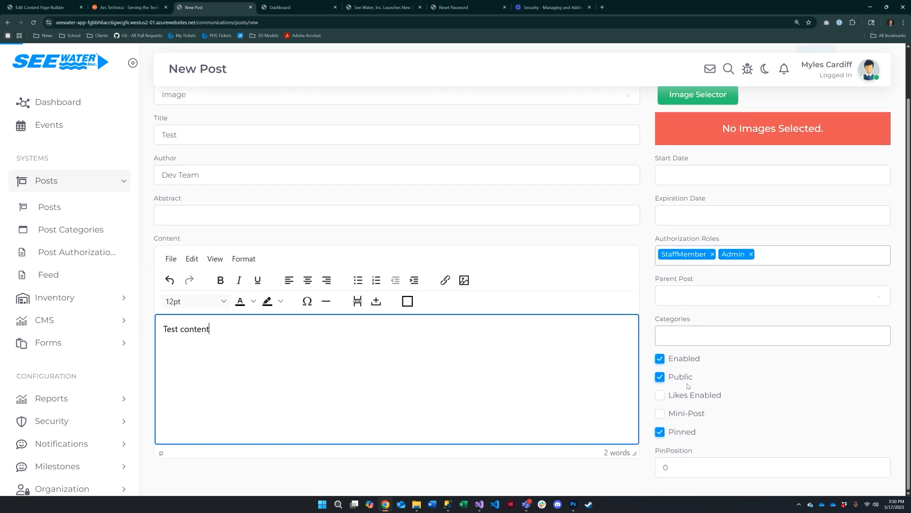
click(661, 377)
click(661, 432)
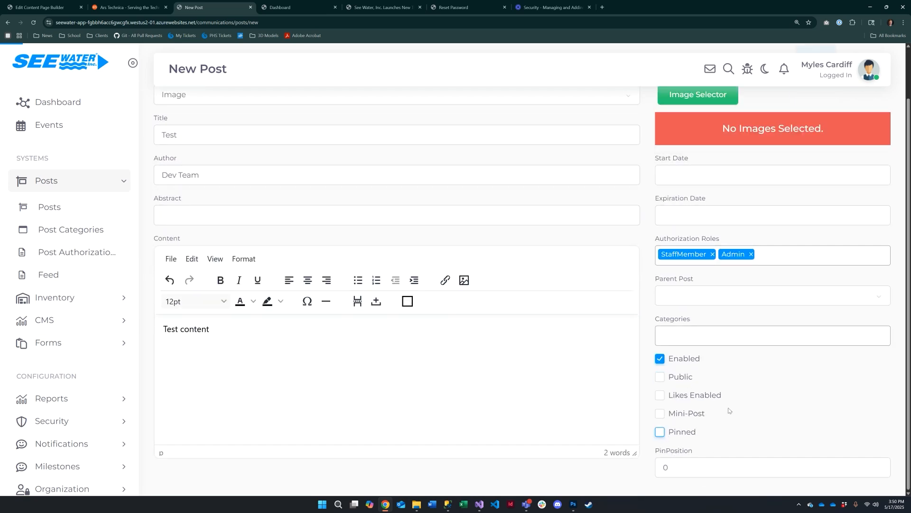
Step: Switch the post type to Text and back to Image
scroll(729, 413, up, 1)
scroll(730, 411, up, 1)
click(174, 153)
click(236, 192)
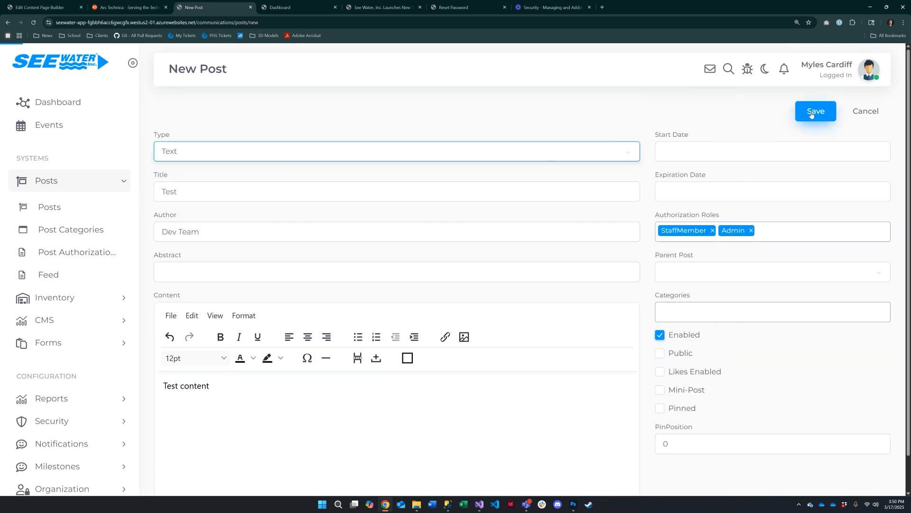
click(236, 156)
click(236, 167)
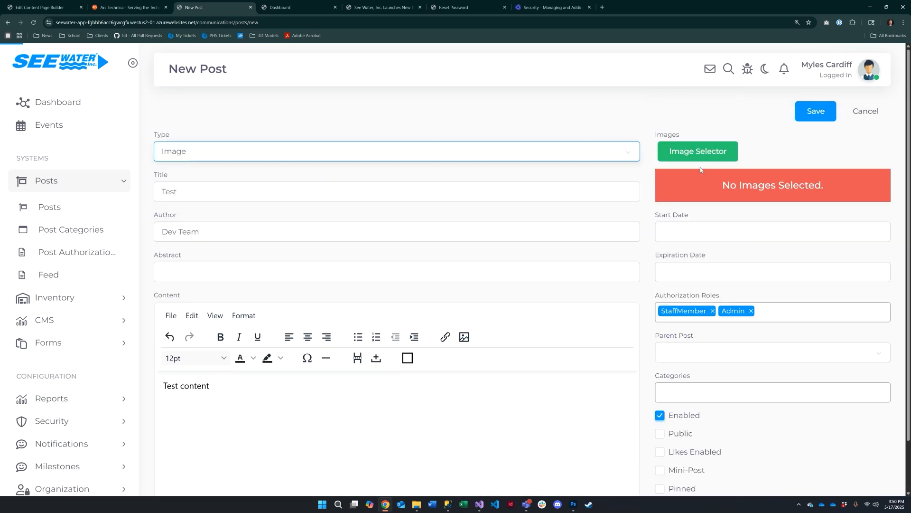
Step: Open the post's image selector and look through the images in the media library
click(717, 152)
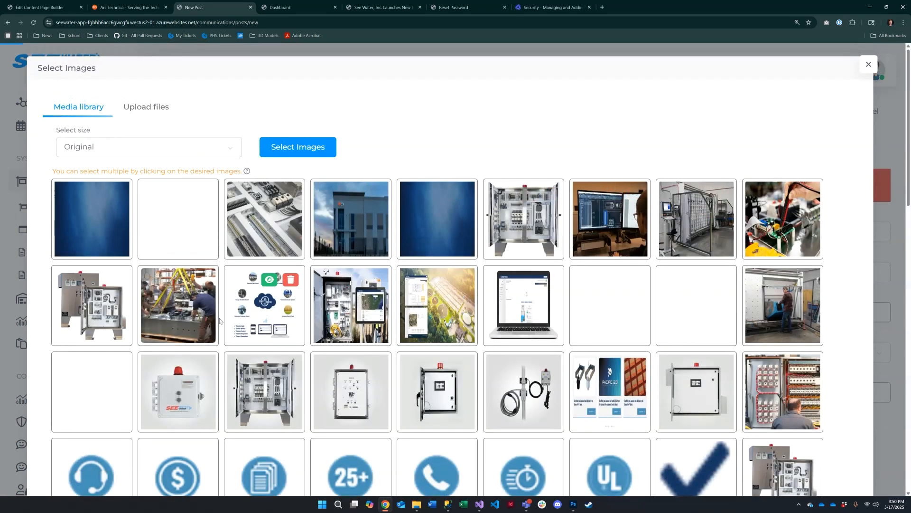
scroll(205, 324, down, 4)
scroll(205, 323, down, 8)
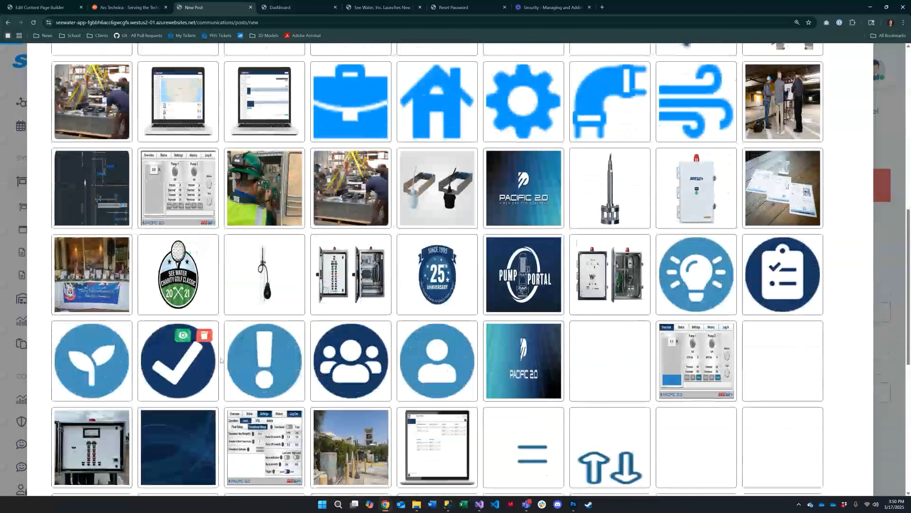
scroll(239, 372, down, 5)
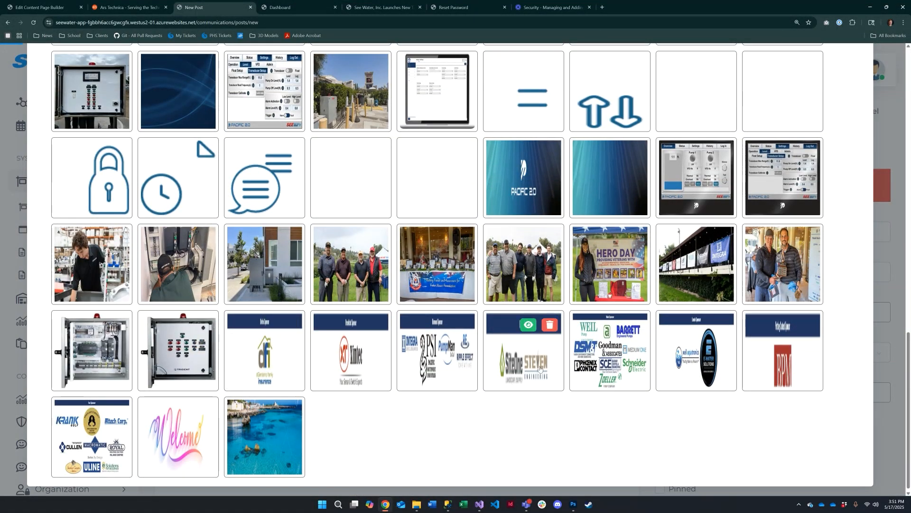
scroll(532, 381, up, 5)
scroll(532, 381, up, 9)
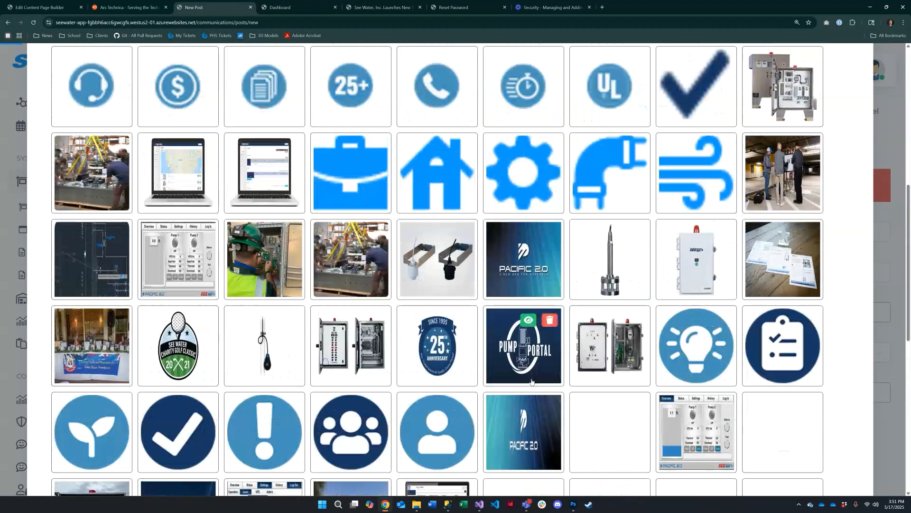
scroll(532, 381, up, 4)
scroll(527, 382, up, 1)
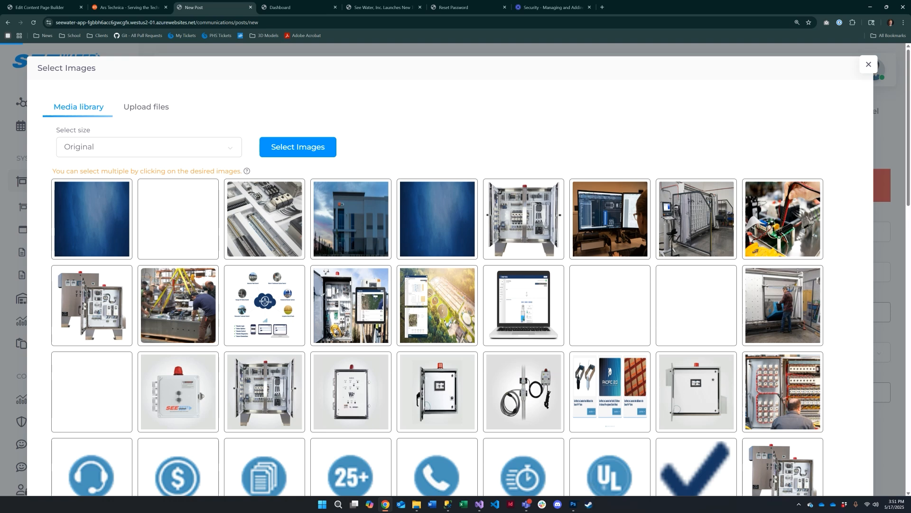
Step: Upload welcoem.jpg from the Desktop to the media library
click(165, 121)
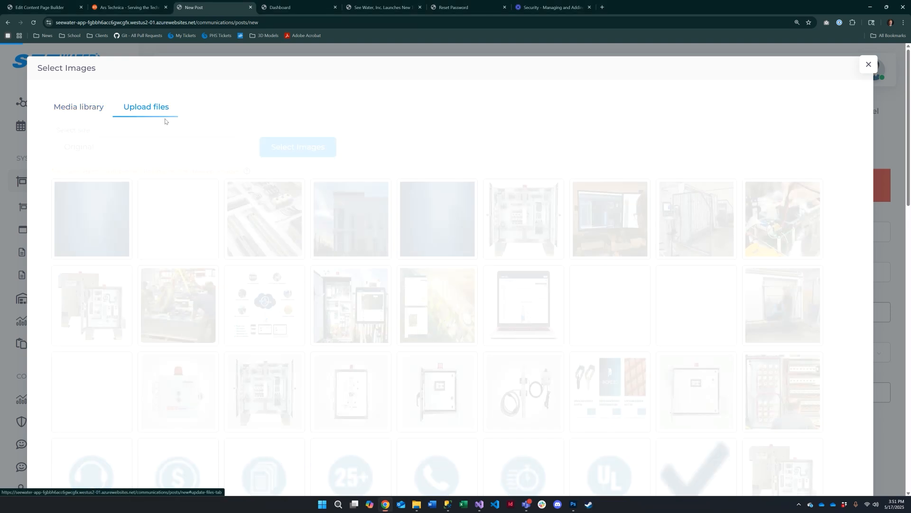
click(851, 125)
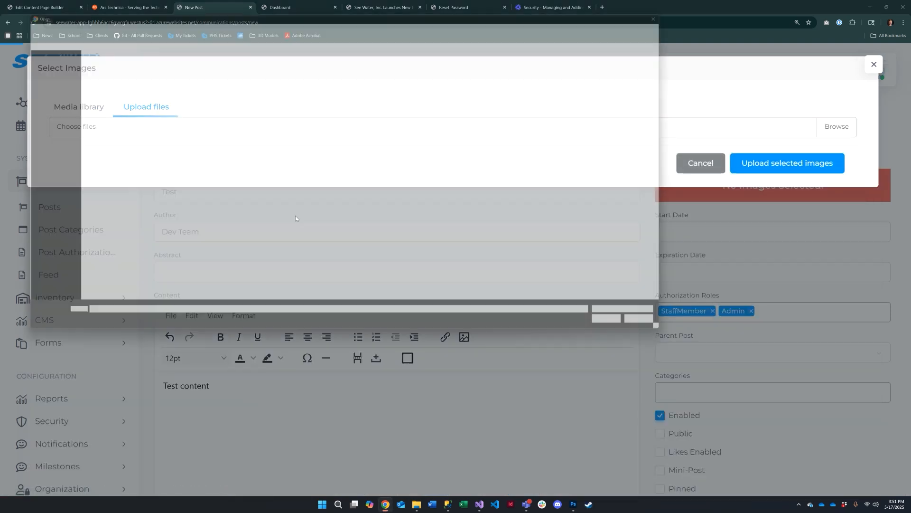
scroll(47, 240, down, 6)
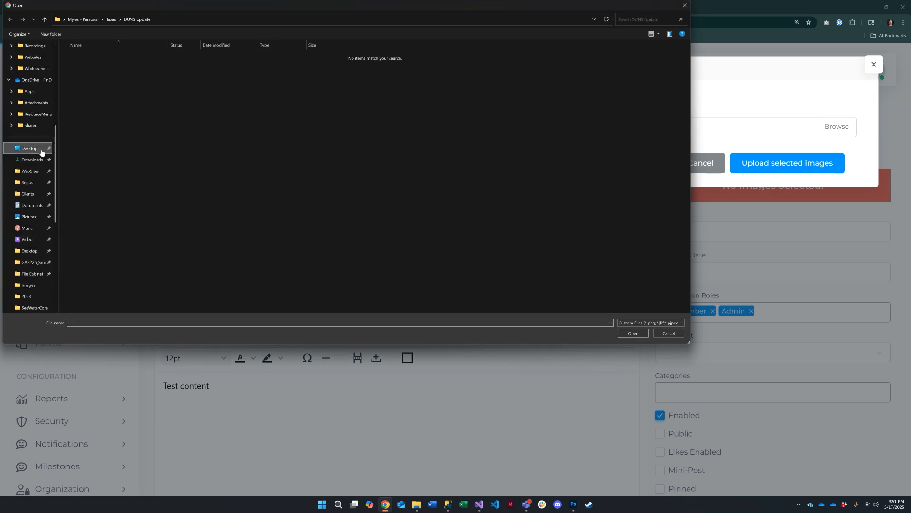
click(37, 152)
double_click(127, 72)
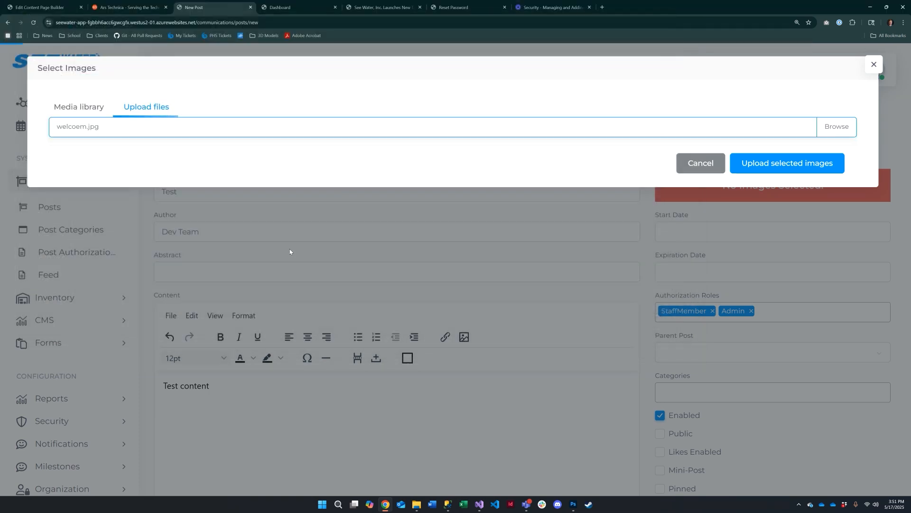
click(784, 164)
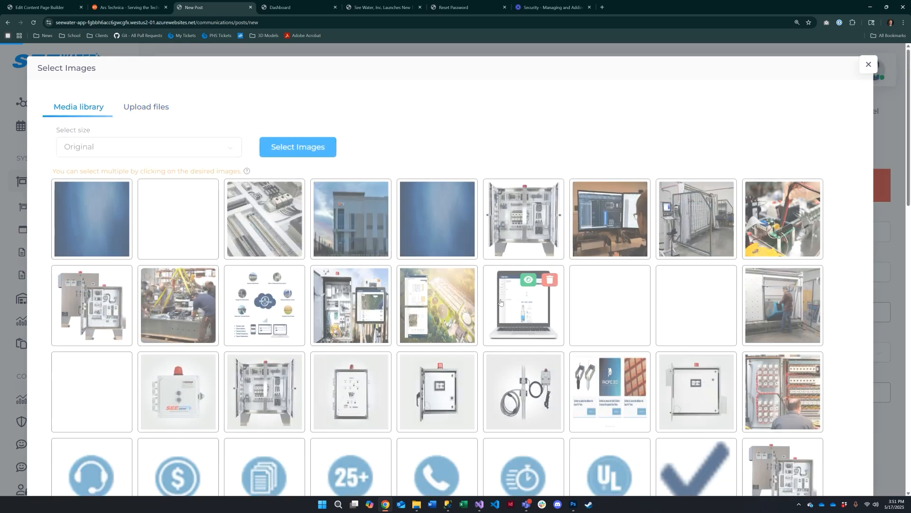
Step: Select the newly uploaded Welcome image at the end of the media library
scroll(318, 426, down, 10)
scroll(319, 427, down, 1)
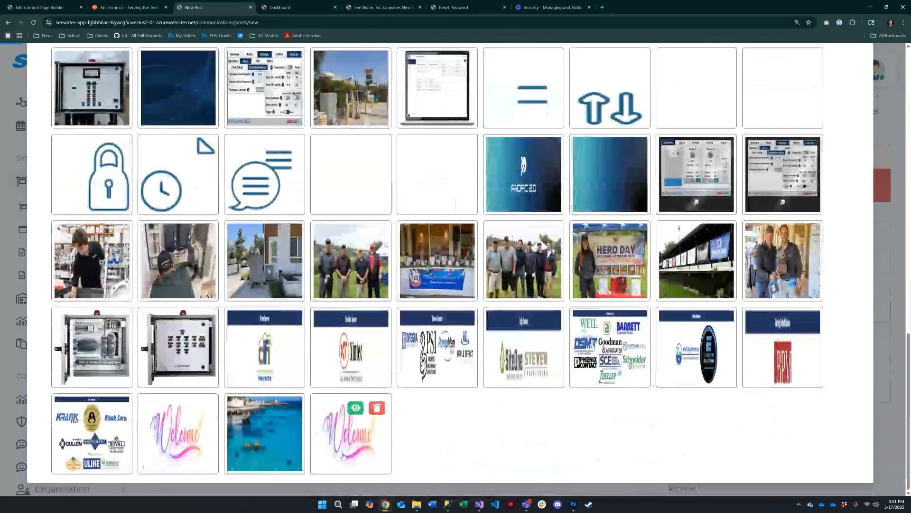
click(350, 444)
scroll(241, 417, up, 15)
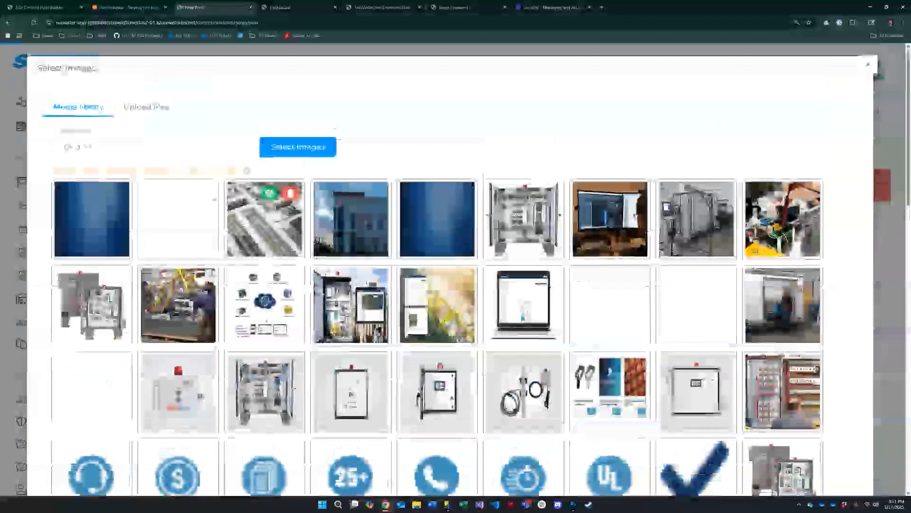
Step: Set the image size to Large and attach the selected Welcome image to the post
click(121, 148)
click(121, 148)
click(121, 147)
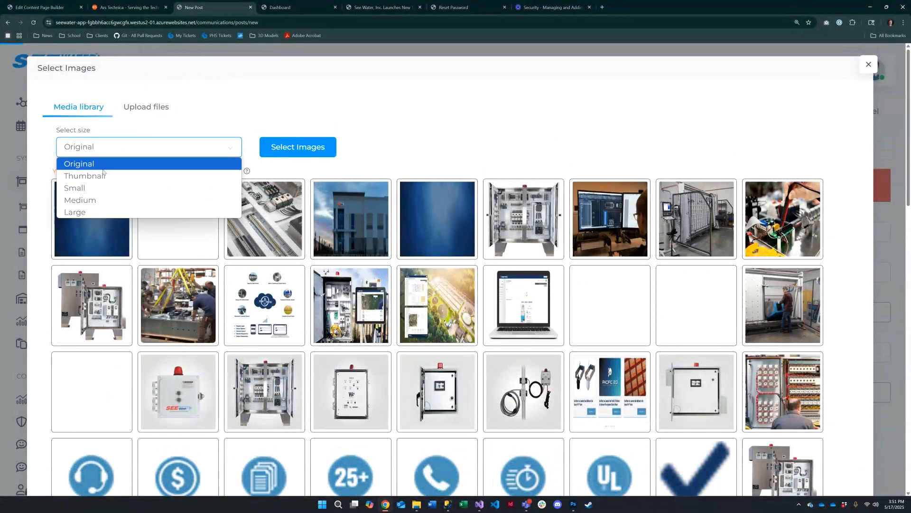
click(85, 200)
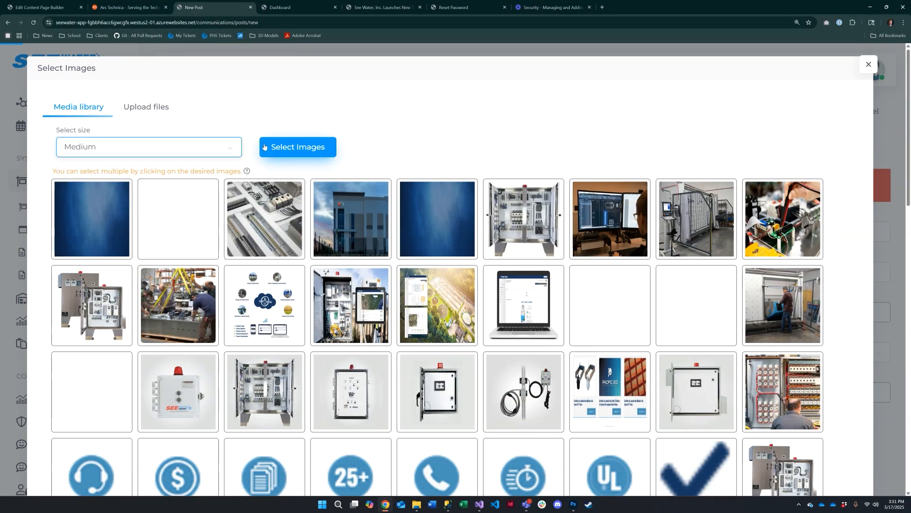
click(214, 152)
click(101, 213)
click(299, 148)
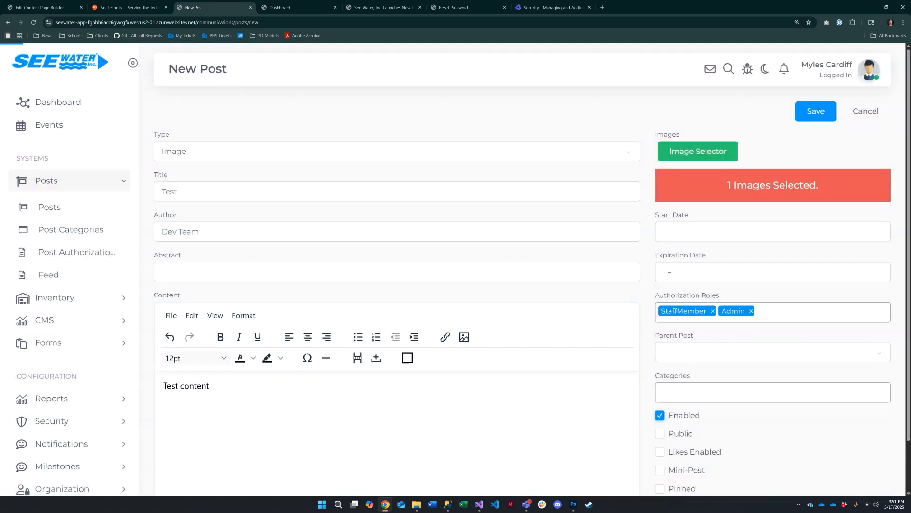
Step: Save the new post and open the dashboard to view it
click(817, 111)
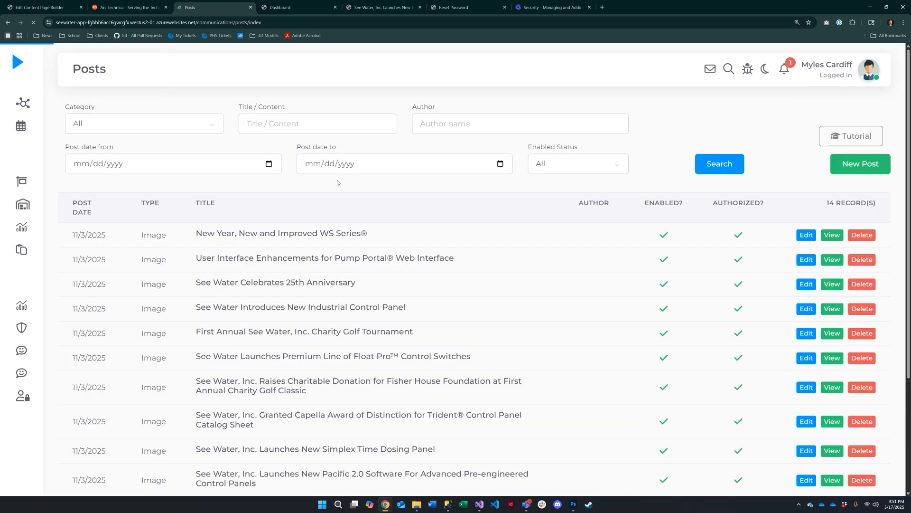
click(50, 110)
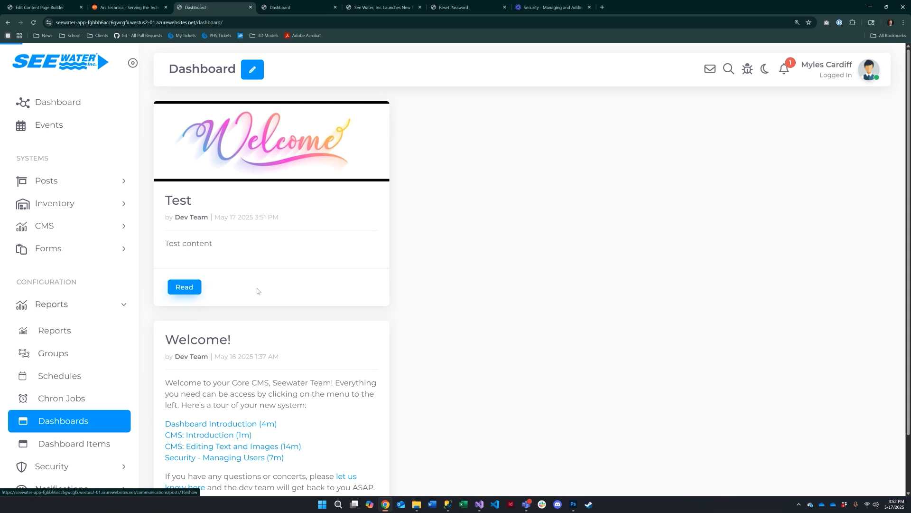
Step: Examine the notification for the new Test post in the notifications list and close the list
click(784, 71)
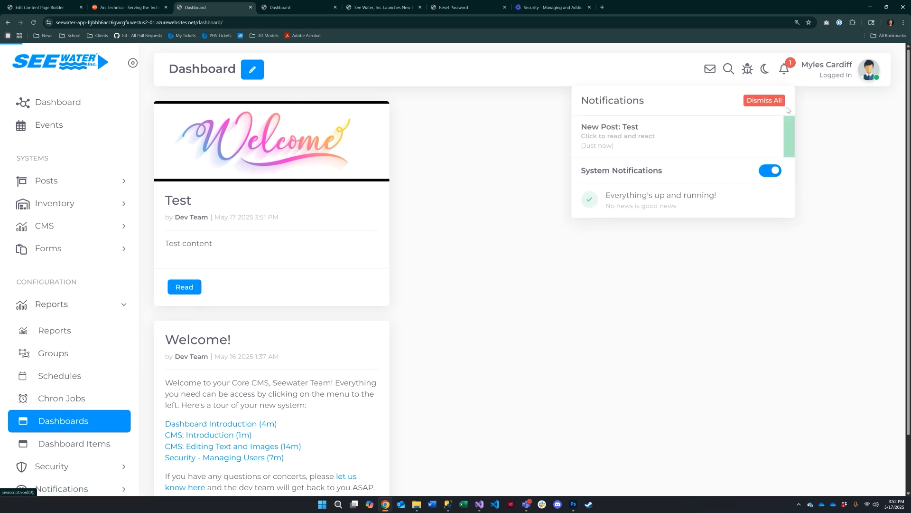
double_click(636, 126)
click(634, 147)
click(482, 122)
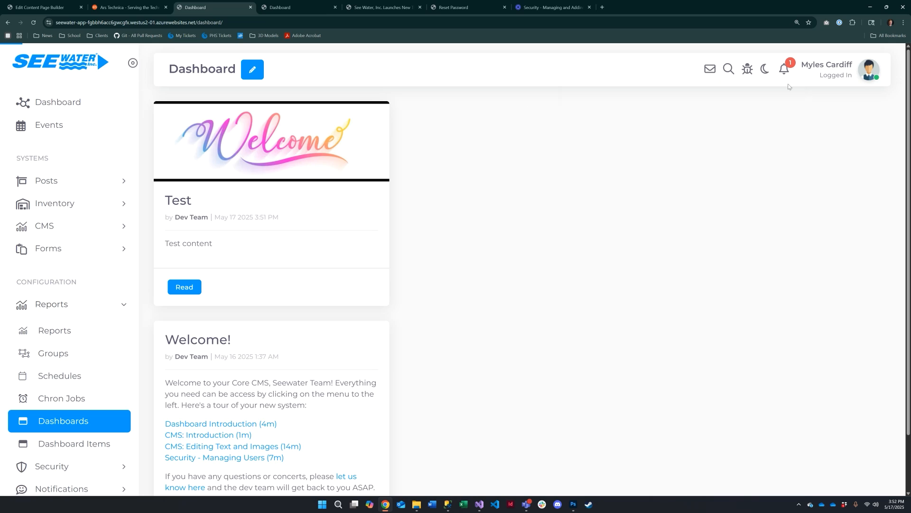
click(783, 70)
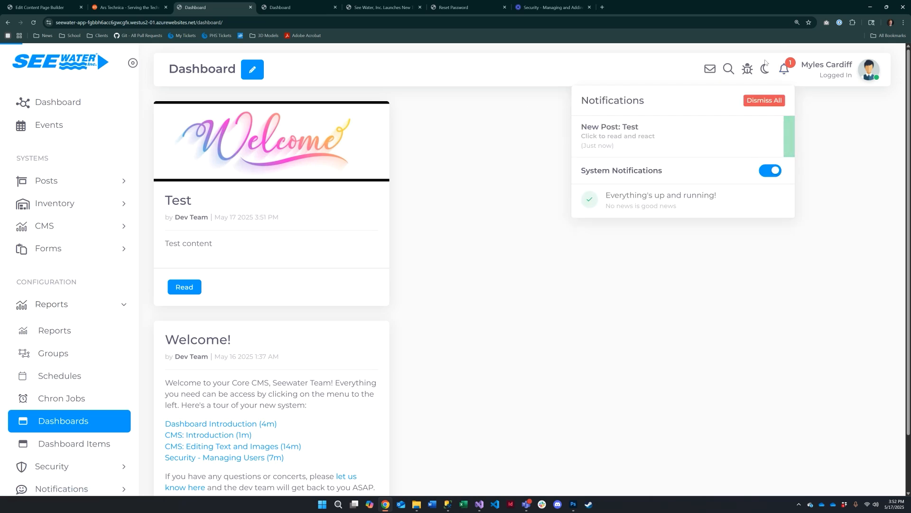
click(500, 158)
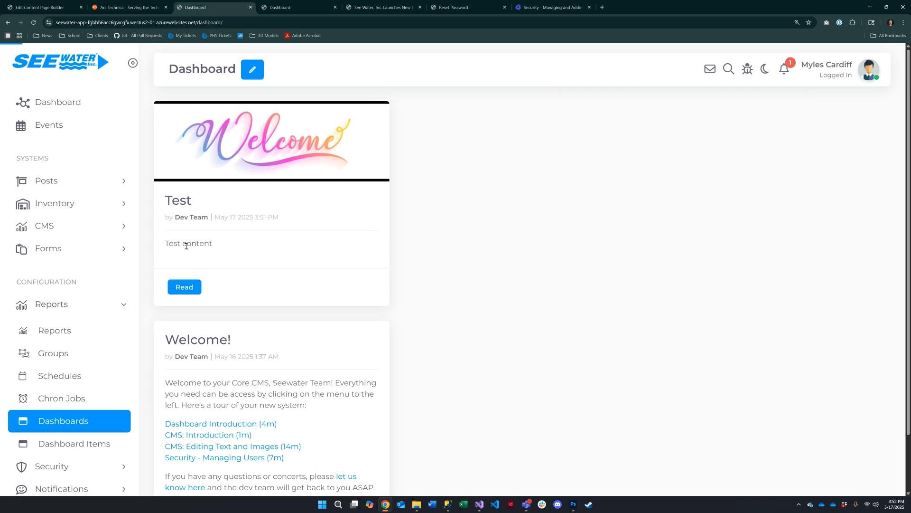